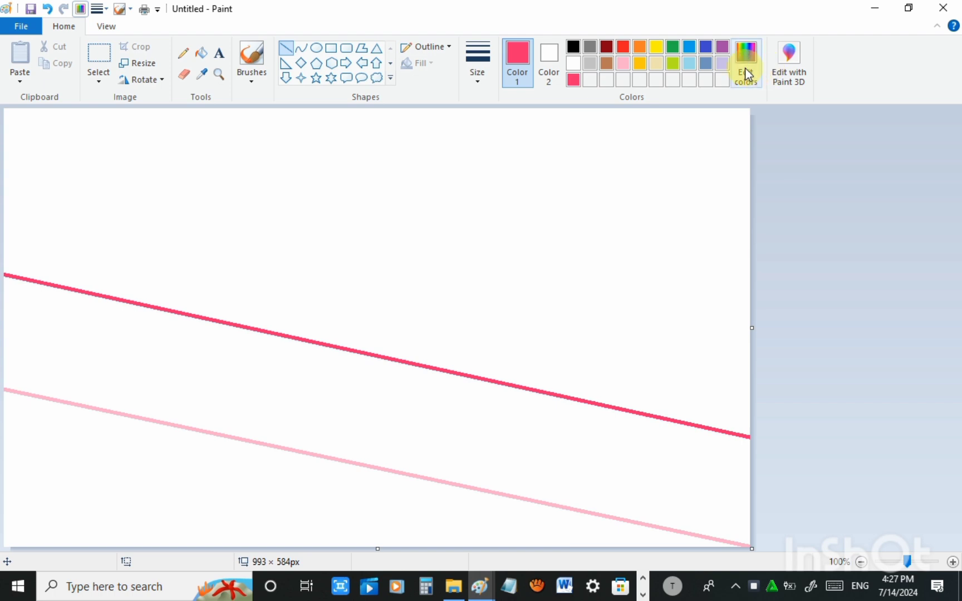
# Define a crimson colour (red 183, green 0, blue 60) and draw a slanted line across the canvas above the pink-red line.
pyautogui.click(746, 75)
pyautogui.moveTo(639, 192); pyautogui.dragTo(639, 275)
pyautogui.click(339, 393)
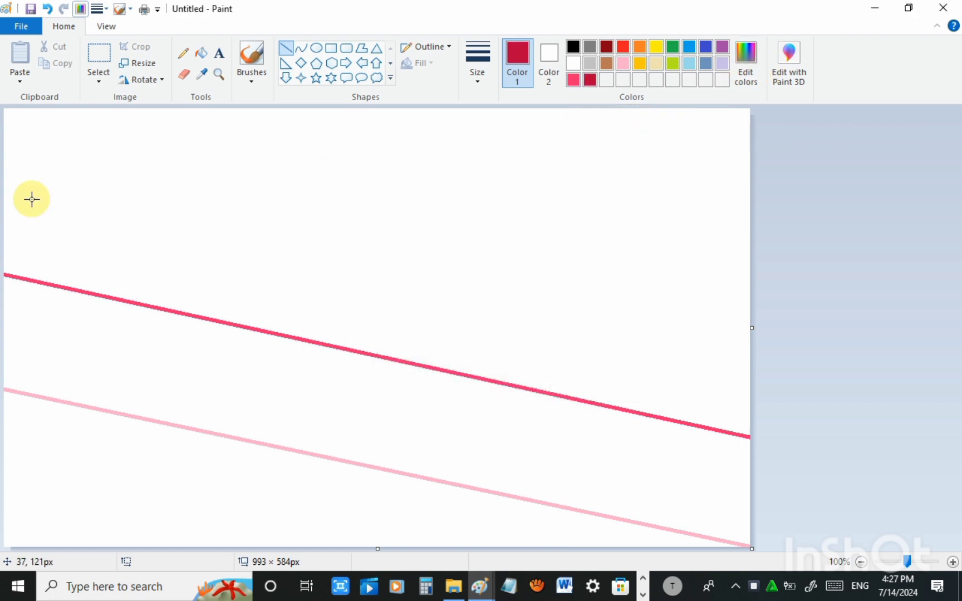
pyautogui.moveTo(5, 177)
pyautogui.mouseDown()
pyautogui.moveTo(324, 187)
pyautogui.moveTo(863, 296)
pyautogui.moveTo(887, 354)
pyautogui.mouseUp()
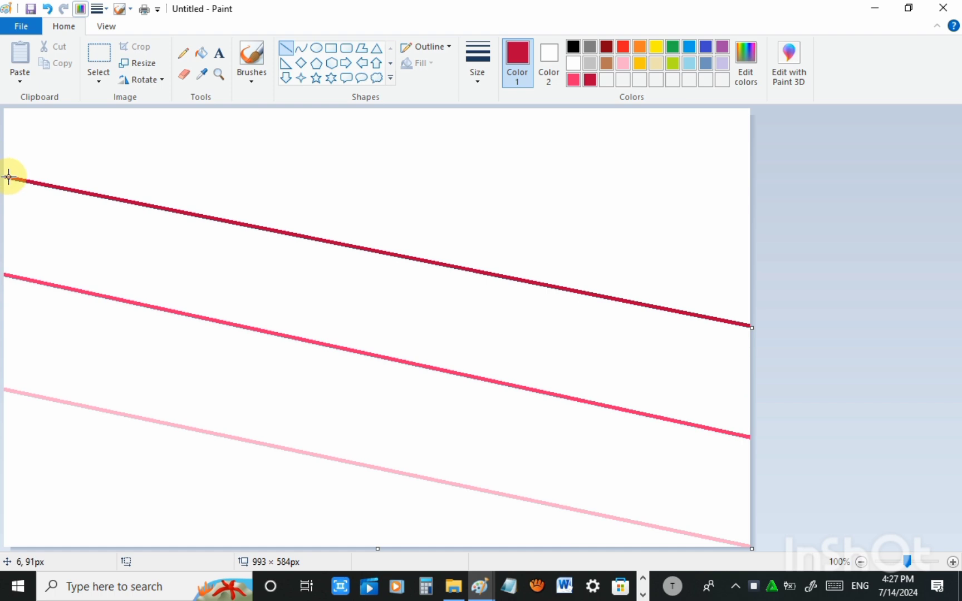
# Define a dark maroon (red 94, green 0, blue 31) and draw a slanted line from the canvas's upper-left corner to its right edge.
pyautogui.click(747, 88)
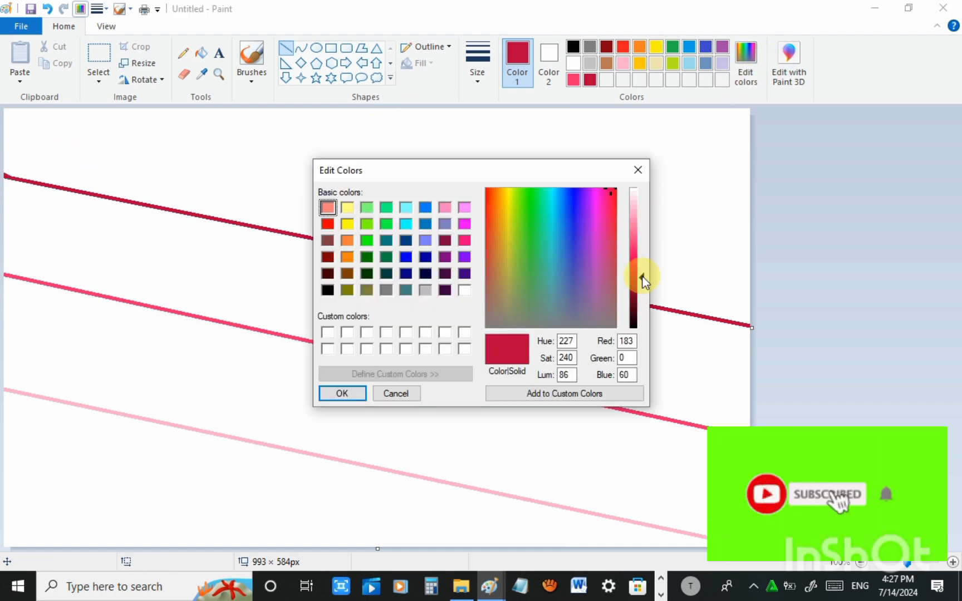
pyautogui.moveTo(639, 275); pyautogui.dragTo(641, 303)
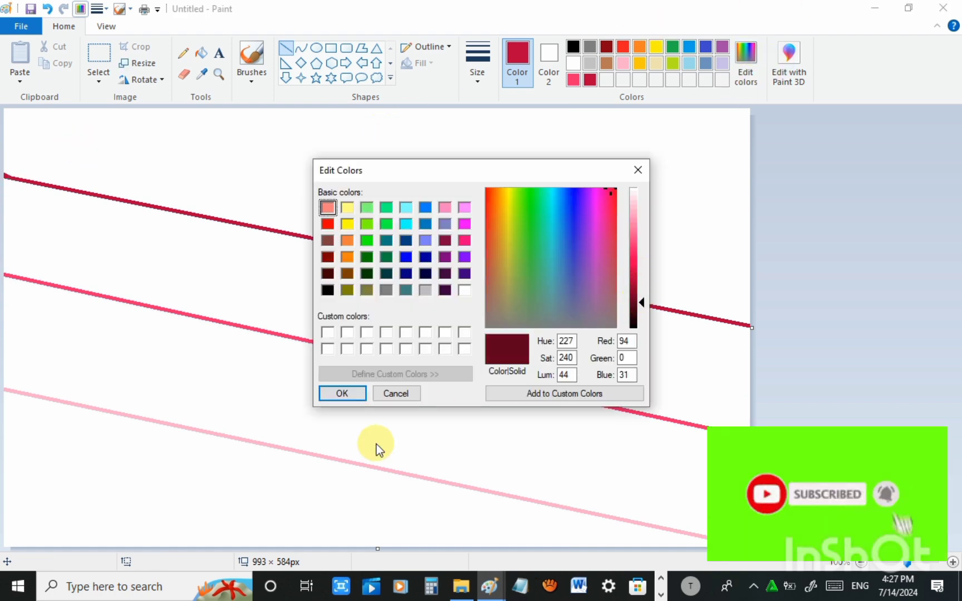
pyautogui.click(338, 394)
pyautogui.moveTo(16, 109)
pyautogui.mouseDown()
pyautogui.moveTo(383, 133)
pyautogui.moveTo(775, 206)
pyautogui.moveTo(756, 240)
pyautogui.moveTo(759, 228)
pyautogui.mouseUp()
# Define a near-black maroon (red 26, green 0, blue 9) and fill the area above the uppermost line with it.
pyautogui.click(736, 92)
pyautogui.moveTo(641, 303); pyautogui.dragTo(640, 322)
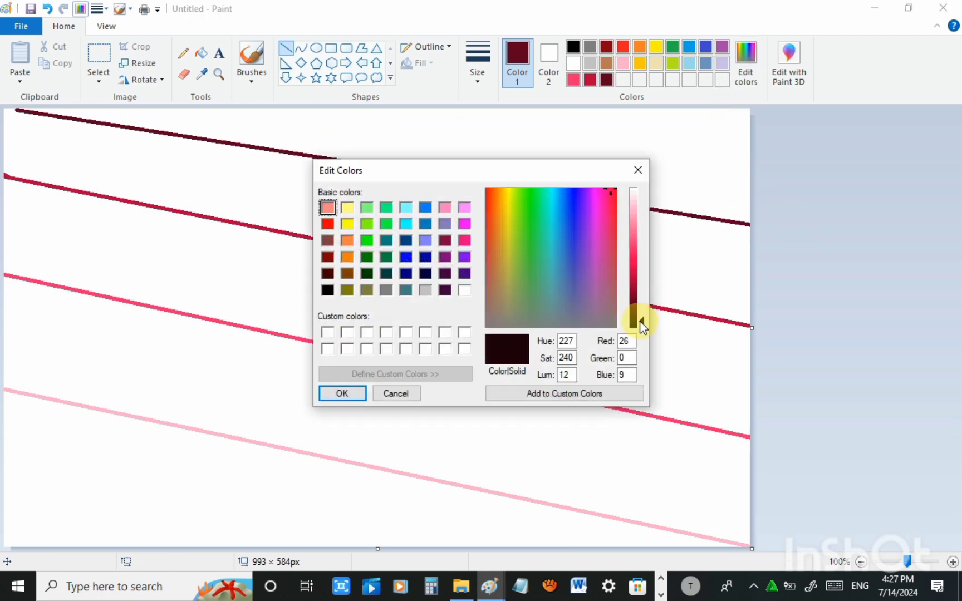
pyautogui.click(334, 393)
pyautogui.click(201, 53)
pyautogui.click(544, 155)
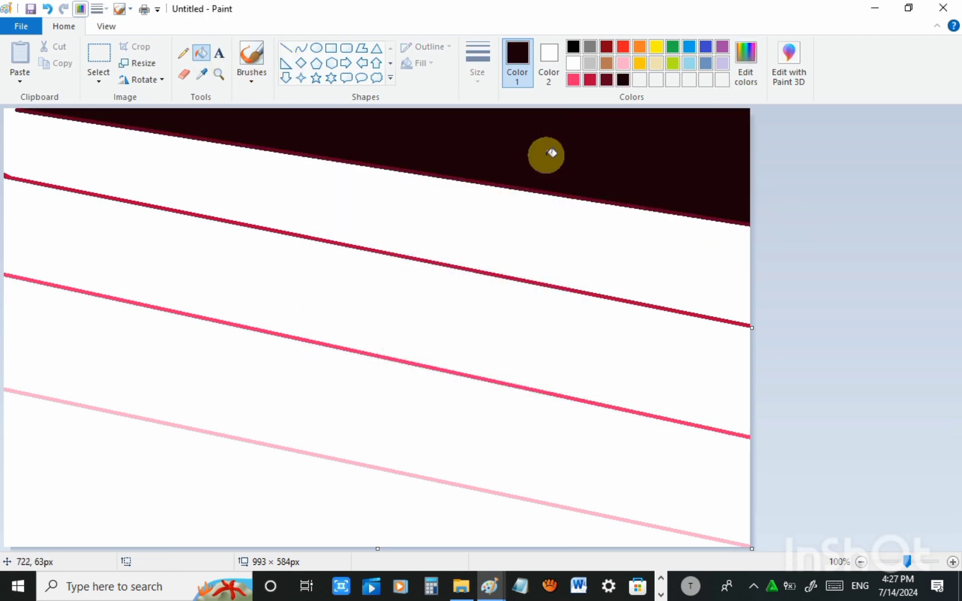
# Fill the four remaining bands downward with dark maroon, crimson, pink-red and light pink, matching each band's upper line.
pyautogui.click(568, 238)
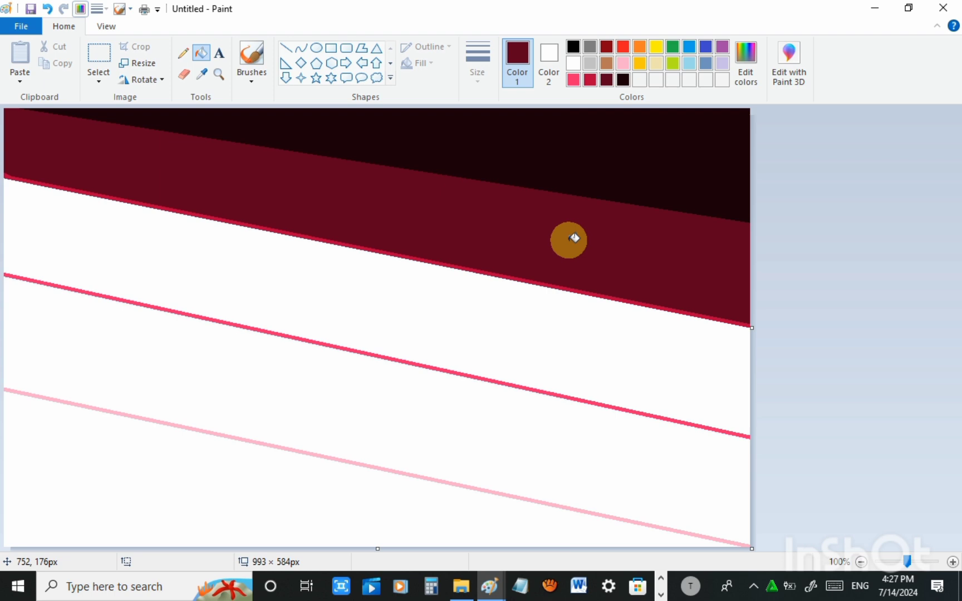
pyautogui.click(589, 79)
pyautogui.click(499, 351)
pyautogui.click(573, 79)
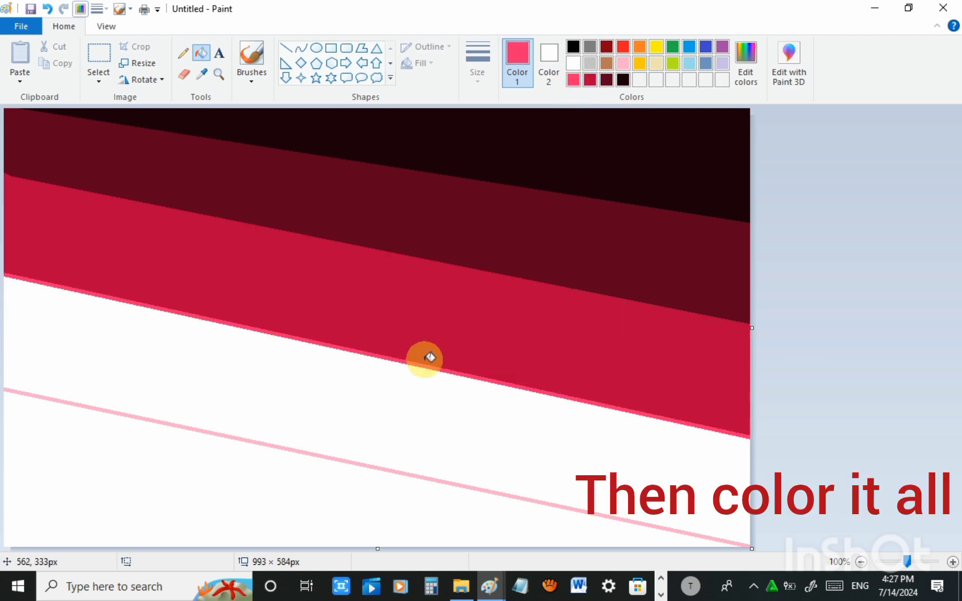
pyautogui.click(409, 415)
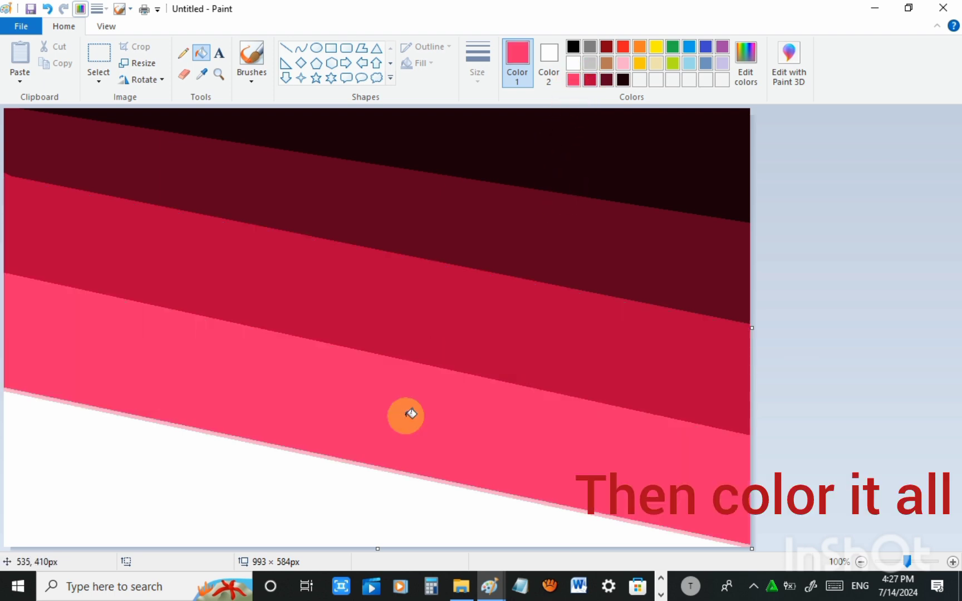
pyautogui.click(624, 64)
pyautogui.click(362, 435)
# Resize the image by pixels to a horizontal size of 1 without maintaining the aspect ratio.
pyautogui.click(136, 63)
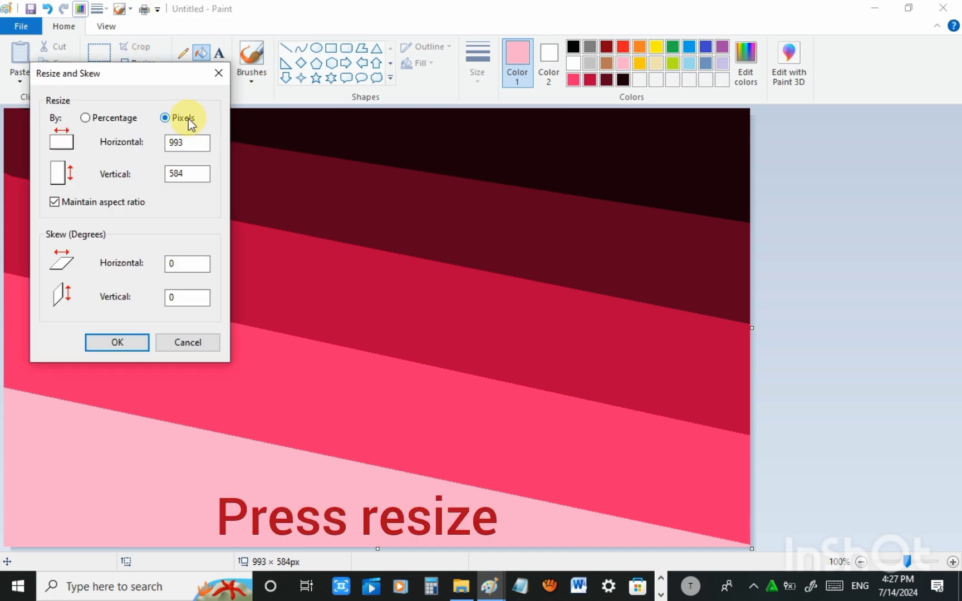
pyautogui.click(54, 201)
pyautogui.doubleClick(186, 143)
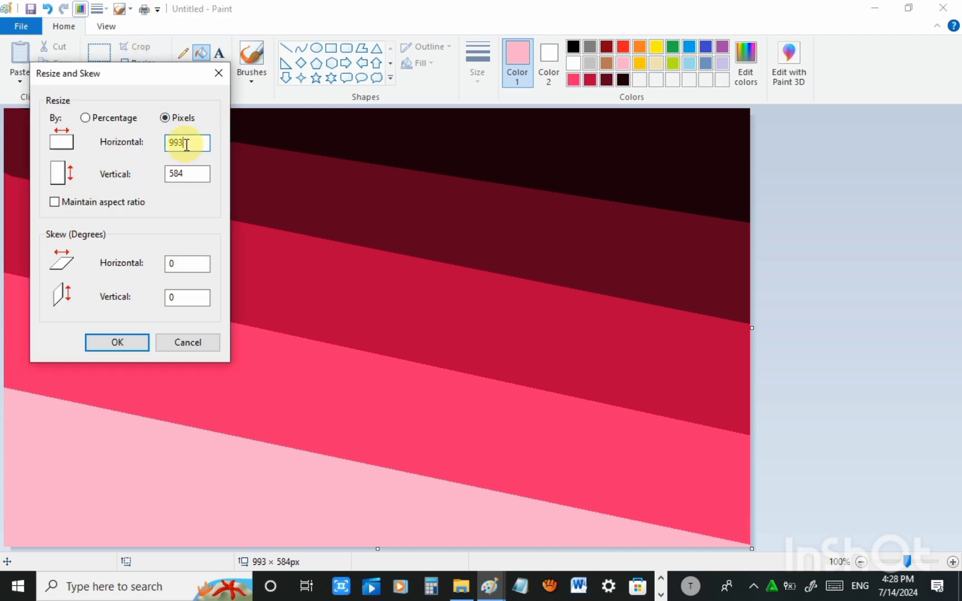
pyautogui.write('1')
pyautogui.press('Return')
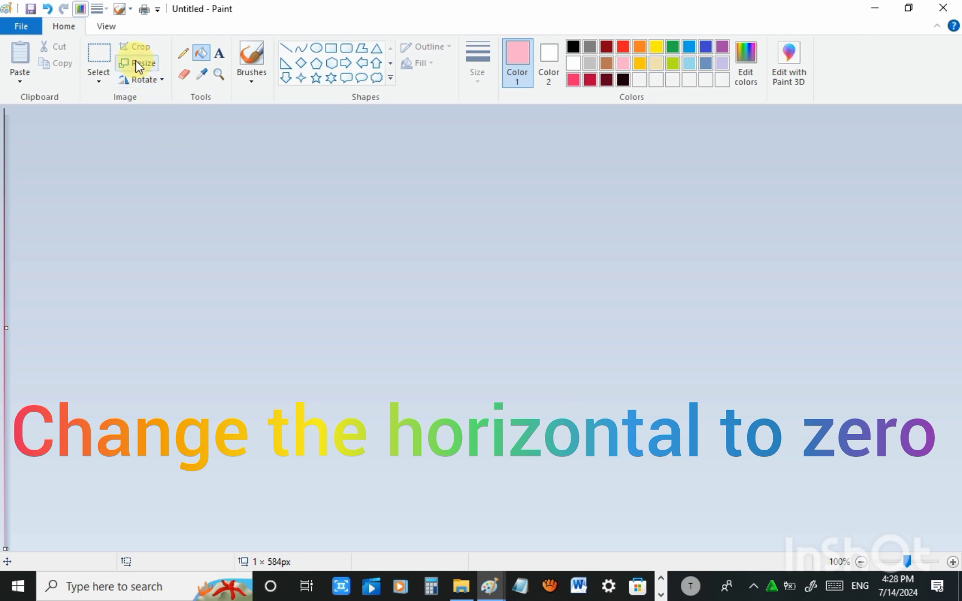
# Stretch the image back to a horizontal size of 987 pixels to make a smooth gradient.
pyautogui.click(135, 61)
pyautogui.click(184, 118)
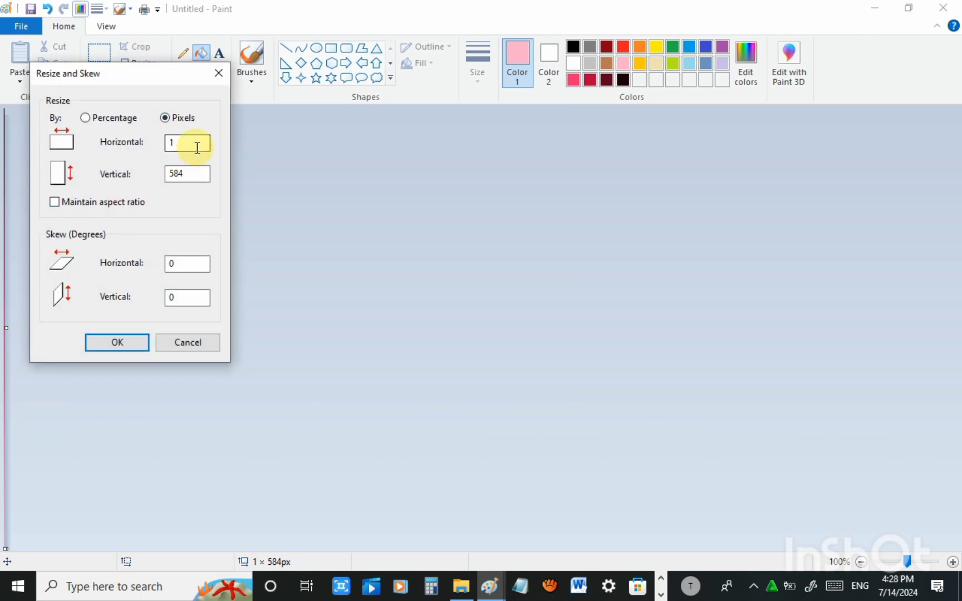
pyautogui.write('987')
pyautogui.press('Return')
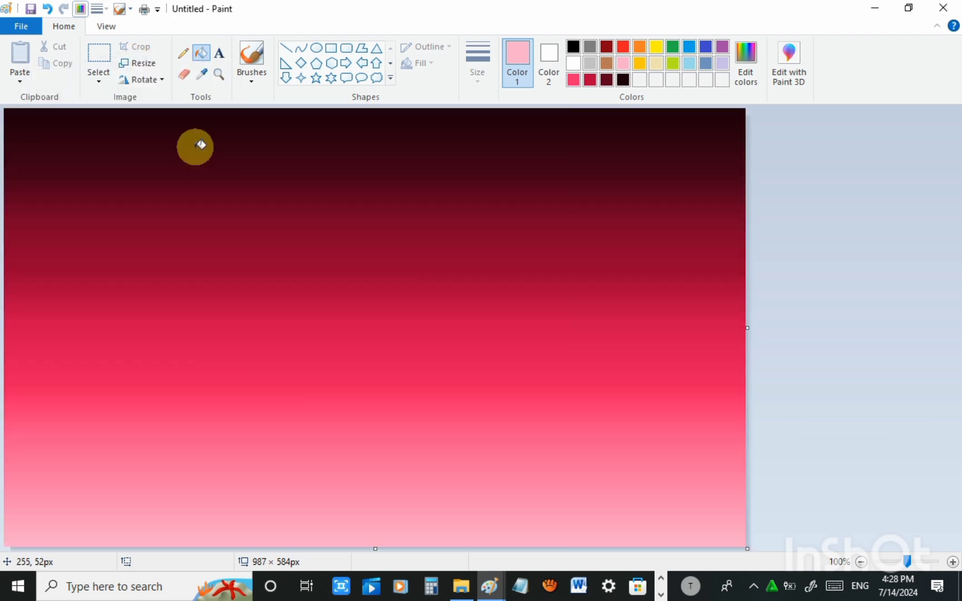
# Squash the whole gradient to about 434 px tall and paste a copy of it, squashed to about 150 px, beneath it.
pyautogui.click(98, 78)
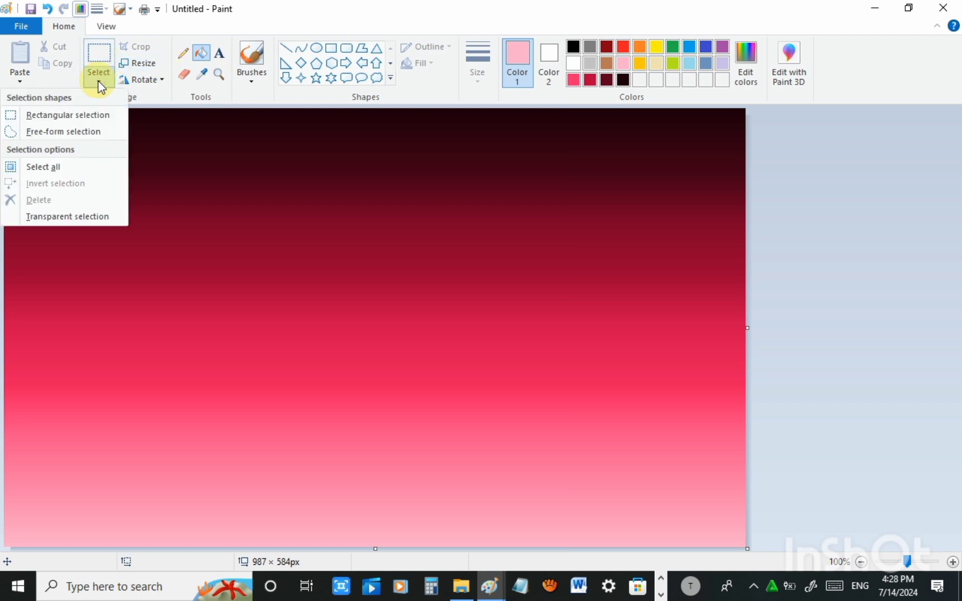
pyautogui.click(35, 170)
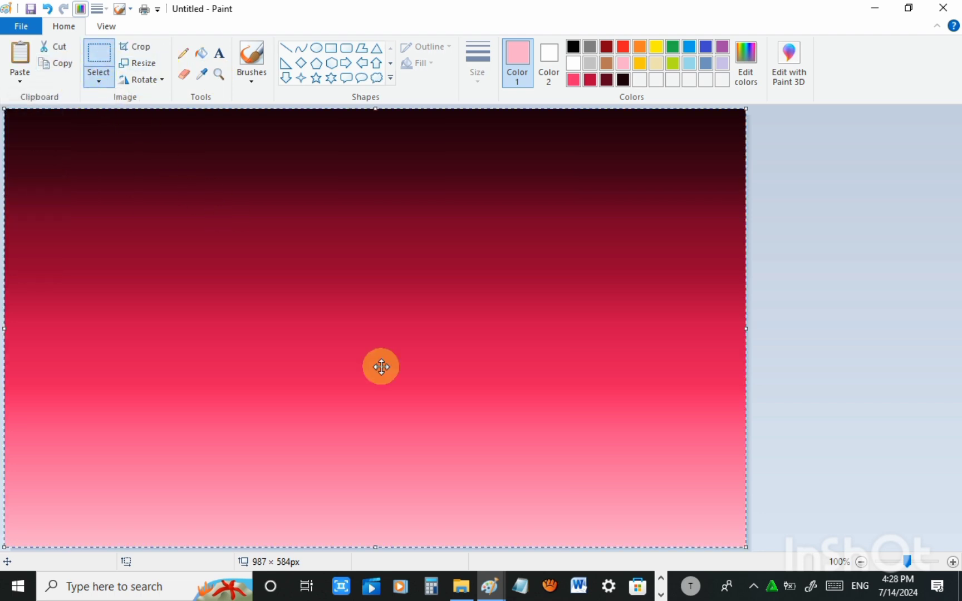
pyautogui.moveTo(373, 547); pyautogui.dragTo(370, 434)
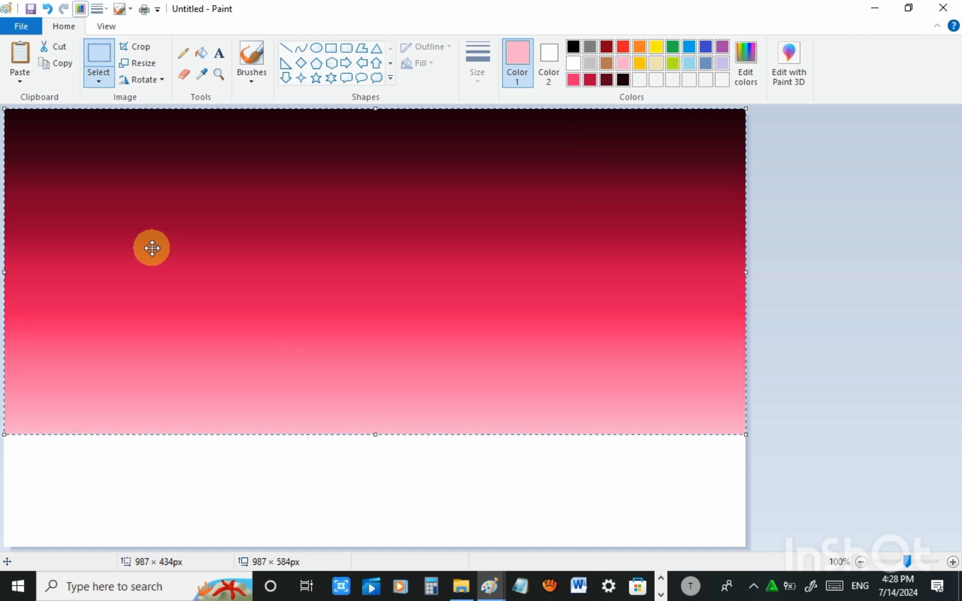
pyautogui.click(20, 63)
pyautogui.moveTo(375, 108); pyautogui.dragTo(369, 435)
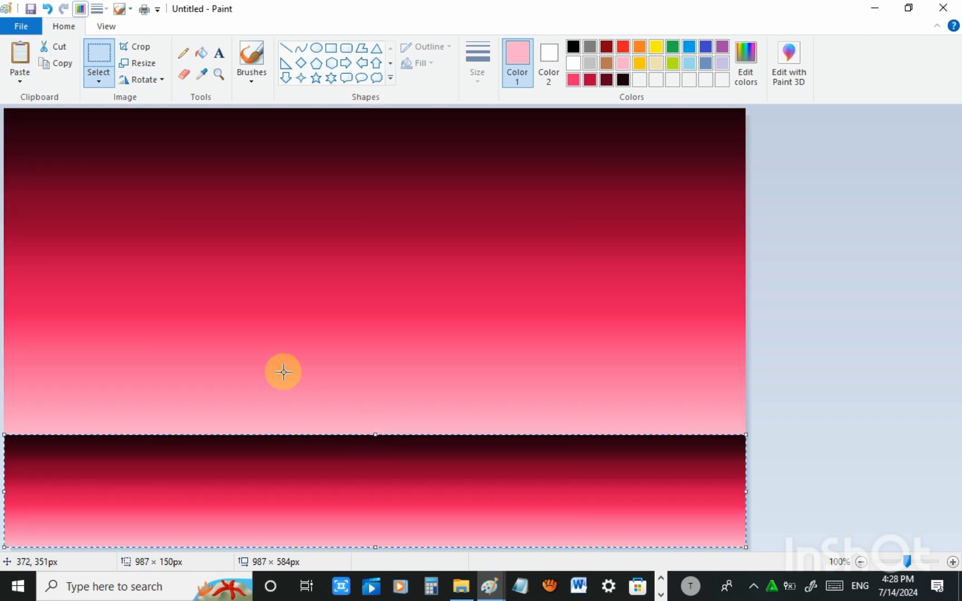
# Flip the pasted lower gradient strip vertically and deselect it.
pyautogui.click(158, 82)
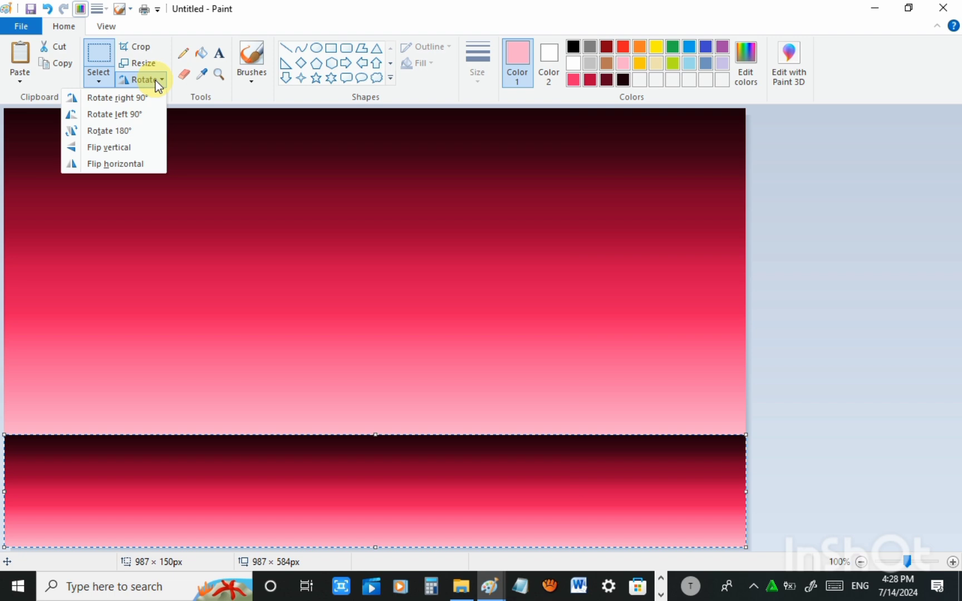
pyautogui.click(128, 148)
pyautogui.click(294, 255)
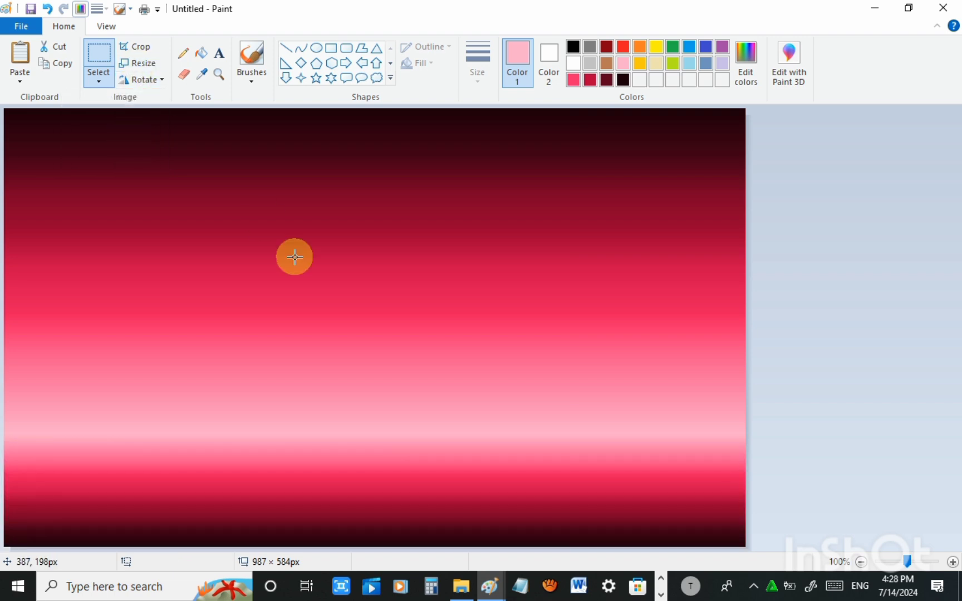
# Brush a black outline of a hilly coastline above a straight horizon line, from mid-canvas to the right edge.
pyautogui.click(251, 55)
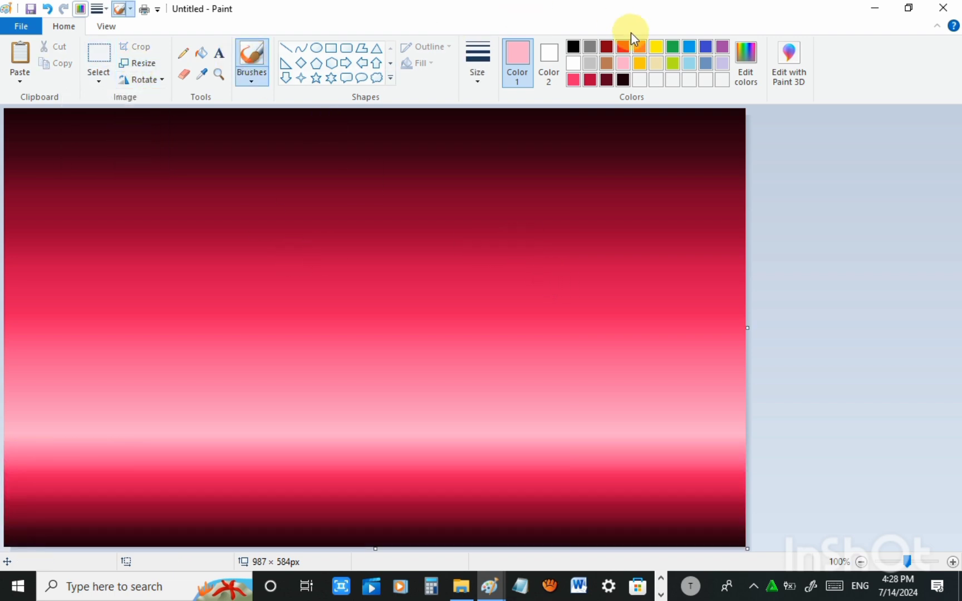
pyautogui.moveTo(449, 410)
pyautogui.mouseDown()
pyautogui.moveTo(611, 406)
pyautogui.moveTo(608, 394)
pyautogui.moveTo(680, 403)
pyautogui.moveTo(745, 388)
pyautogui.mouseUp()
pyautogui.moveTo(423, 425); pyautogui.dragTo(409, 427)
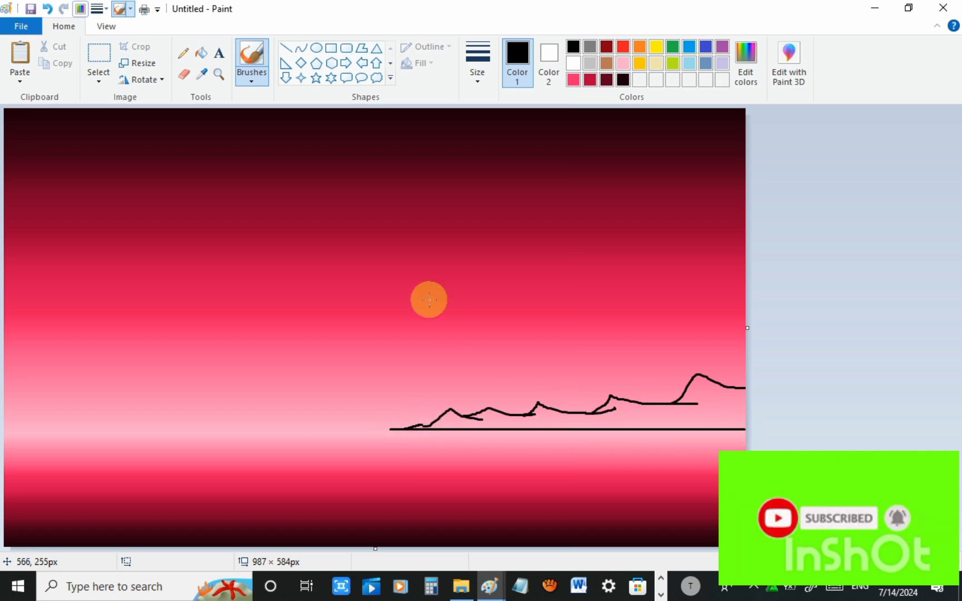
# Set the brush to its thickest size and paint the leftmost hills and the strip along the horizon line black.
pyautogui.click(477, 61)
pyautogui.click(468, 193)
pyautogui.click(477, 61)
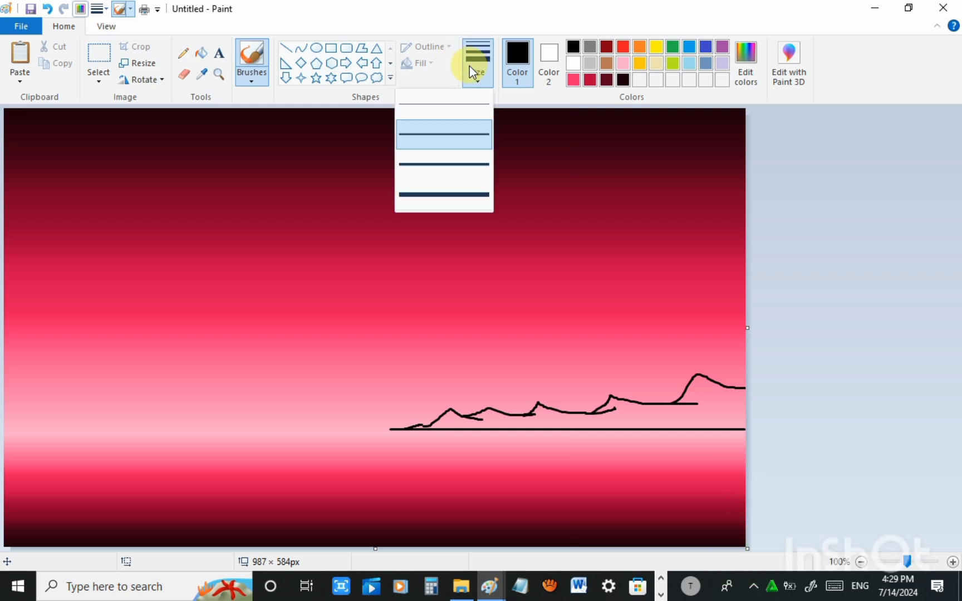
pyautogui.click(461, 198)
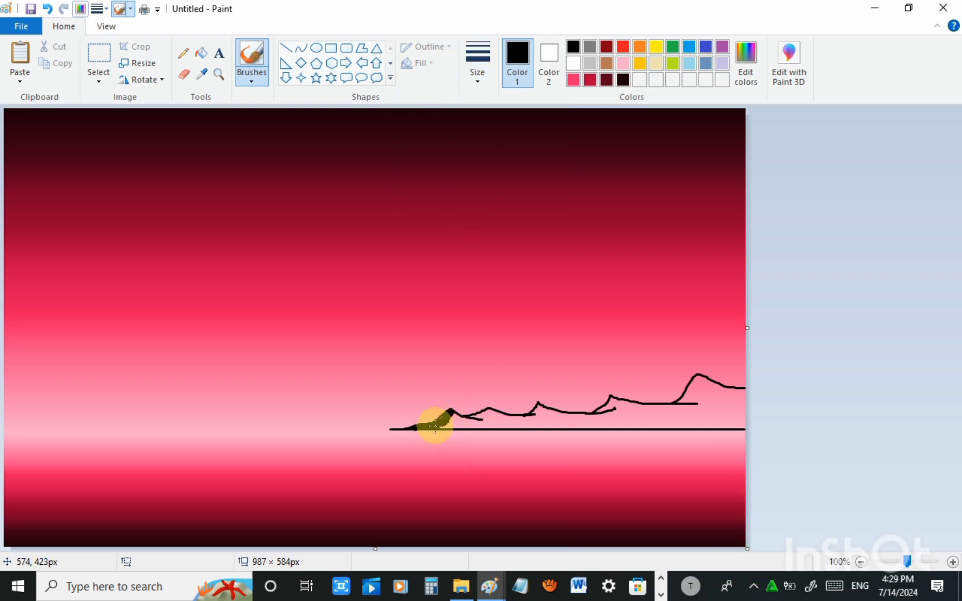
pyautogui.moveTo(451, 426)
pyautogui.mouseDown()
pyautogui.moveTo(477, 421)
pyautogui.moveTo(453, 414)
pyautogui.moveTo(545, 414)
pyautogui.moveTo(488, 422)
pyautogui.mouseUp()
pyautogui.hotkey('ctrl', 'z')
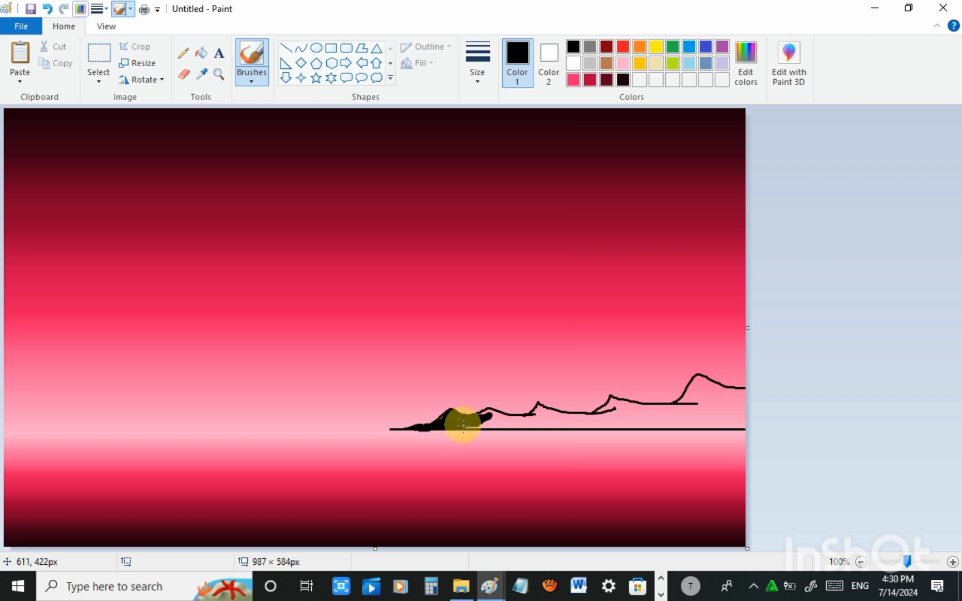
pyautogui.moveTo(462, 424); pyautogui.dragTo(745, 426)
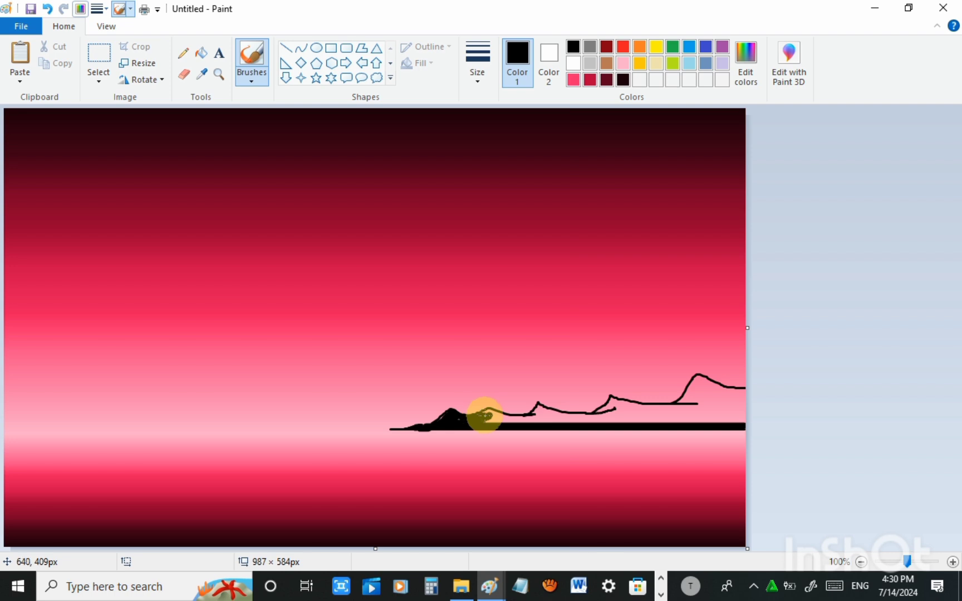
pyautogui.moveTo(503, 419); pyautogui.dragTo(480, 424)
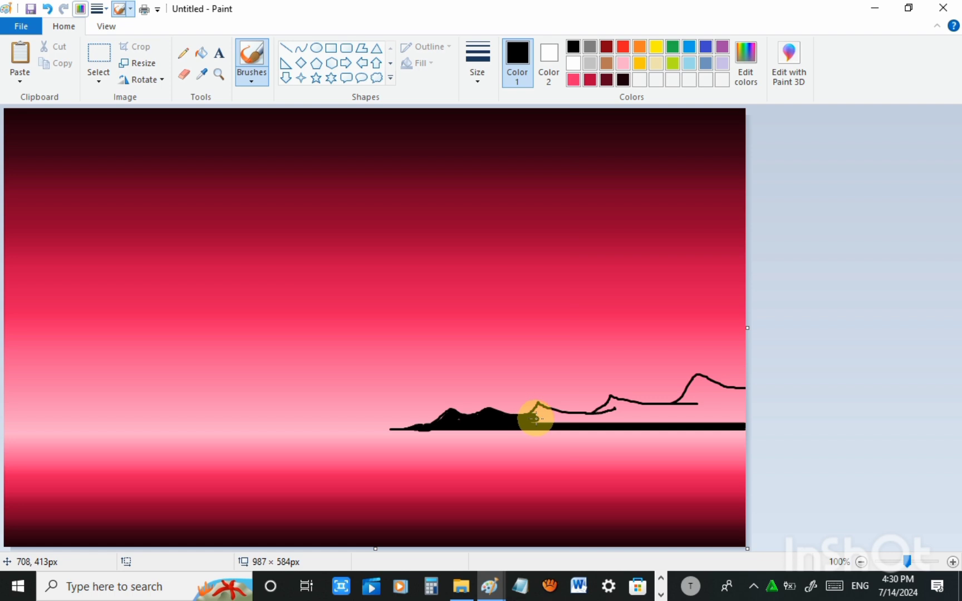
pyautogui.moveTo(532, 423)
pyautogui.mouseDown()
pyautogui.moveTo(563, 418)
pyautogui.moveTo(507, 418)
pyautogui.moveTo(535, 407)
pyautogui.moveTo(566, 415)
pyautogui.moveTo(535, 403)
pyautogui.moveTo(523, 415)
pyautogui.moveTo(599, 419)
pyautogui.moveTo(533, 419)
pyautogui.moveTo(616, 412)
pyautogui.moveTo(595, 414)
pyautogui.moveTo(614, 389)
pyautogui.moveTo(657, 411)
pyautogui.moveTo(614, 392)
pyautogui.moveTo(626, 407)
pyautogui.moveTo(614, 398)
pyautogui.moveTo(611, 414)
pyautogui.moveTo(644, 427)
pyautogui.mouseUp()
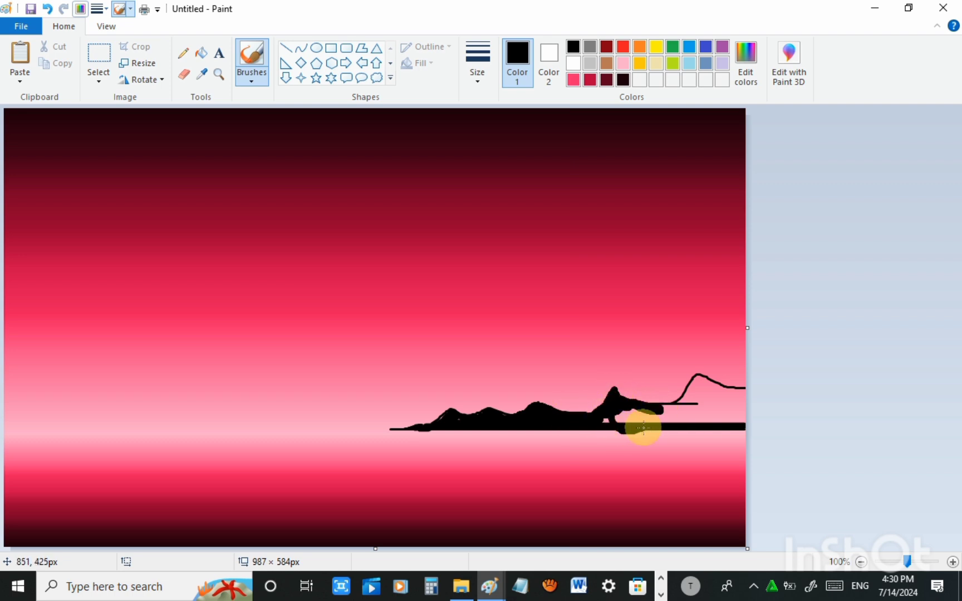
pyautogui.hotkey('ctrl', 'z')
pyautogui.hotkey('ctrl', 'z')
pyautogui.hotkey('ctrl', 'z')
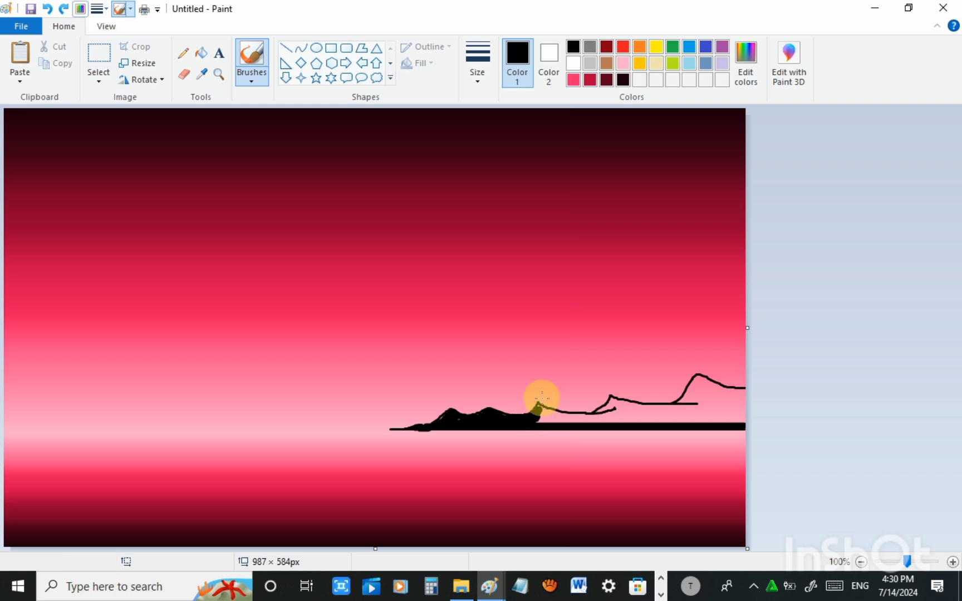
# Paint the remaining hills on the right solid black and add a low black ridge in the canvas's bottom-left corner.
pyautogui.moveTo(554, 409)
pyautogui.mouseDown()
pyautogui.moveTo(620, 415)
pyautogui.moveTo(546, 407)
pyautogui.moveTo(542, 398)
pyautogui.moveTo(554, 408)
pyautogui.moveTo(538, 419)
pyautogui.moveTo(726, 413)
pyautogui.moveTo(747, 418)
pyautogui.moveTo(665, 420)
pyautogui.moveTo(742, 421)
pyautogui.moveTo(669, 408)
pyautogui.moveTo(599, 412)
pyautogui.moveTo(619, 412)
pyautogui.moveTo(611, 395)
pyautogui.moveTo(700, 405)
pyautogui.moveTo(628, 411)
pyautogui.moveTo(693, 412)
pyautogui.moveTo(677, 403)
pyautogui.moveTo(696, 370)
pyautogui.moveTo(756, 388)
pyautogui.mouseUp()
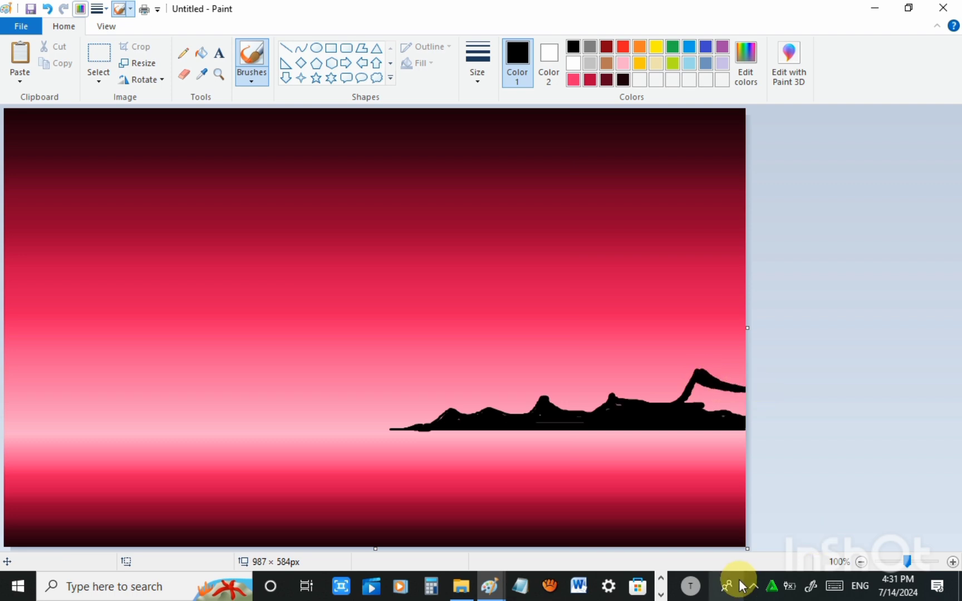
pyautogui.click(753, 586)
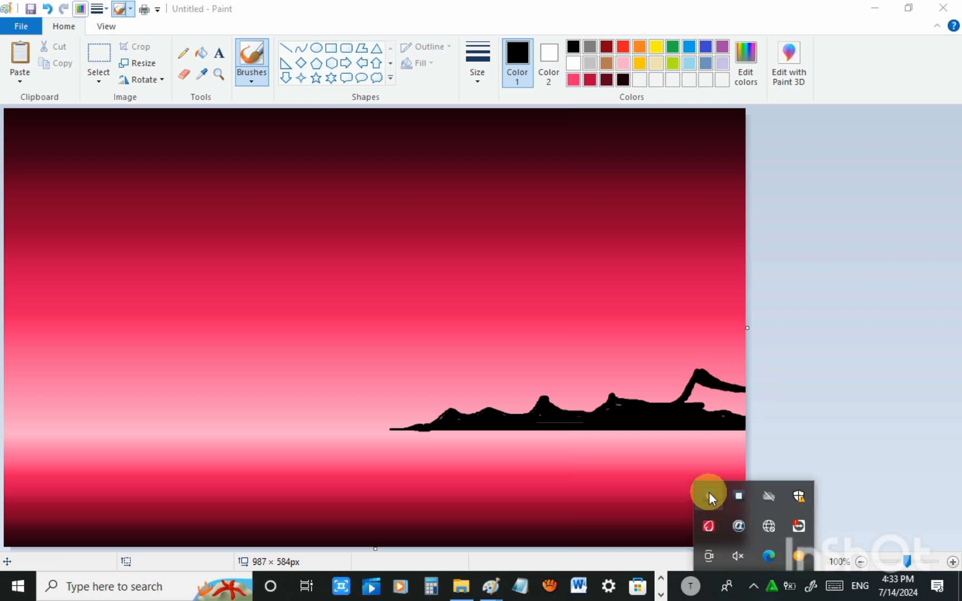
pyautogui.moveTo(543, 421)
pyautogui.mouseDown()
pyautogui.moveTo(590, 421)
pyautogui.moveTo(535, 418)
pyautogui.moveTo(617, 405)
pyautogui.moveTo(660, 410)
pyautogui.moveTo(695, 385)
pyautogui.moveTo(737, 398)
pyautogui.moveTo(745, 390)
pyautogui.moveTo(743, 413)
pyautogui.moveTo(733, 397)
pyautogui.moveTo(734, 407)
pyautogui.moveTo(697, 389)
pyautogui.moveTo(694, 401)
pyautogui.moveTo(720, 395)
pyautogui.moveTo(695, 388)
pyautogui.moveTo(694, 405)
pyautogui.moveTo(733, 418)
pyautogui.moveTo(708, 402)
pyautogui.moveTo(708, 421)
pyautogui.mouseUp()
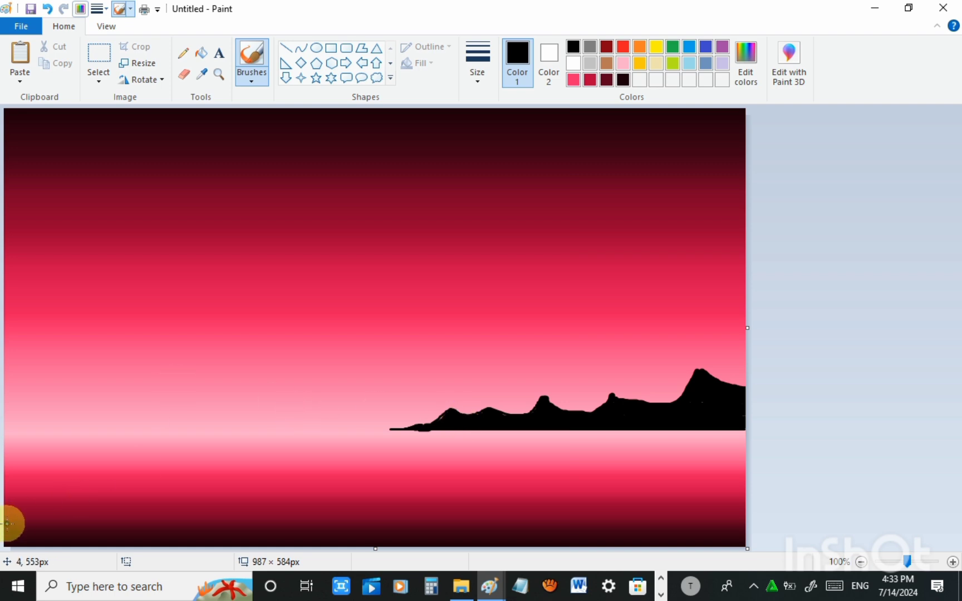
pyautogui.moveTo(7, 523)
pyautogui.mouseDown()
pyautogui.moveTo(51, 531)
pyautogui.moveTo(43, 529)
pyautogui.moveTo(68, 519)
pyautogui.moveTo(123, 532)
pyautogui.moveTo(97, 528)
pyautogui.moveTo(122, 519)
pyautogui.moveTo(257, 545)
pyautogui.moveTo(1, 536)
pyautogui.moveTo(48, 545)
pyautogui.moveTo(4, 545)
pyautogui.moveTo(17, 543)
pyautogui.moveTo(1, 518)
pyautogui.moveTo(51, 535)
pyautogui.moveTo(7, 530)
pyautogui.moveTo(51, 535)
pyautogui.moveTo(6, 533)
pyautogui.moveTo(69, 538)
pyautogui.moveTo(82, 532)
pyautogui.moveTo(57, 530)
pyautogui.moveTo(70, 525)
pyautogui.moveTo(101, 543)
pyautogui.moveTo(114, 542)
pyautogui.moveTo(90, 534)
pyautogui.moveTo(133, 532)
pyautogui.moveTo(97, 540)
pyautogui.moveTo(131, 527)
pyautogui.moveTo(164, 541)
pyautogui.moveTo(125, 540)
pyautogui.mouseUp()
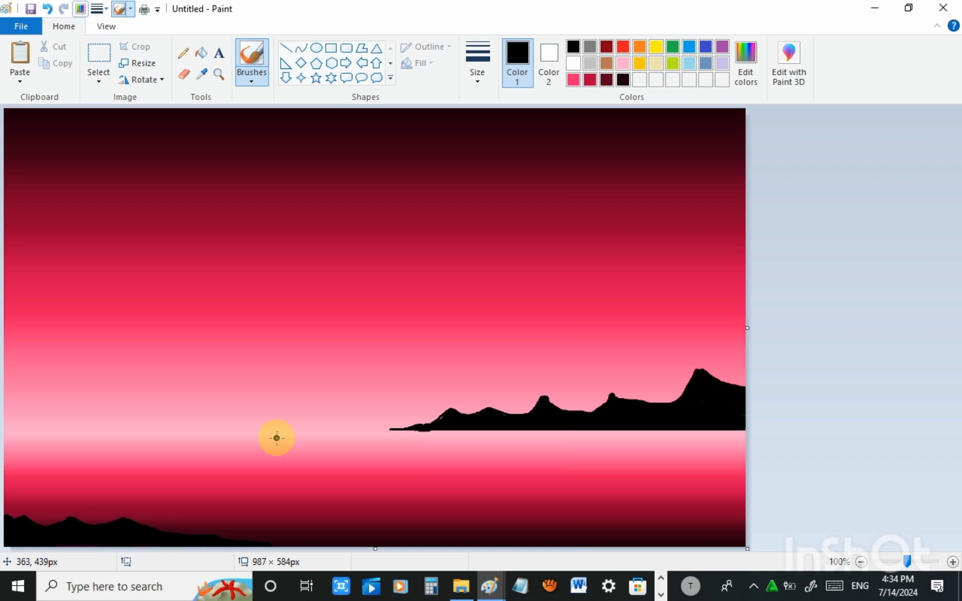
pyautogui.click(315, 48)
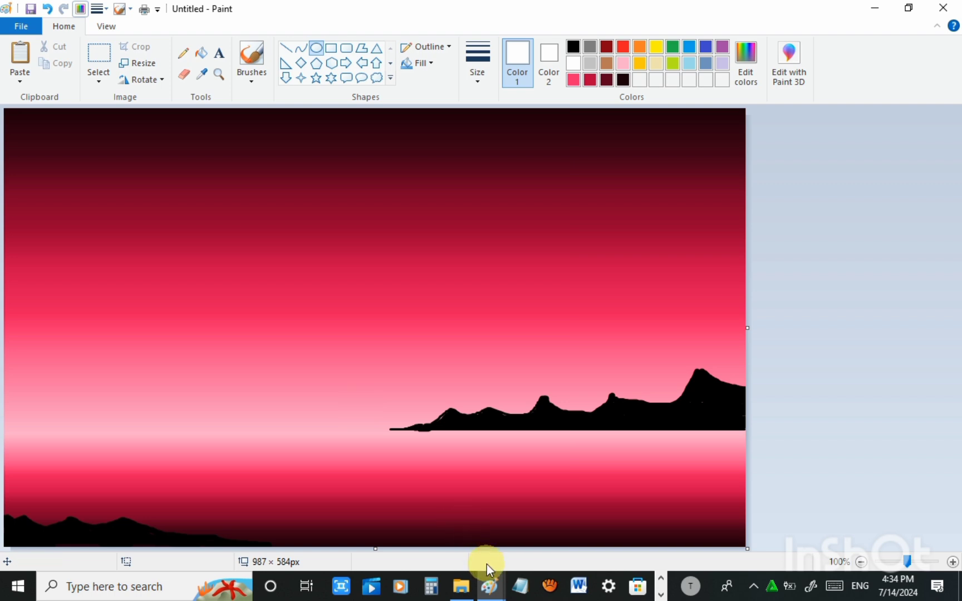
pyautogui.click(753, 585)
pyautogui.click(708, 494)
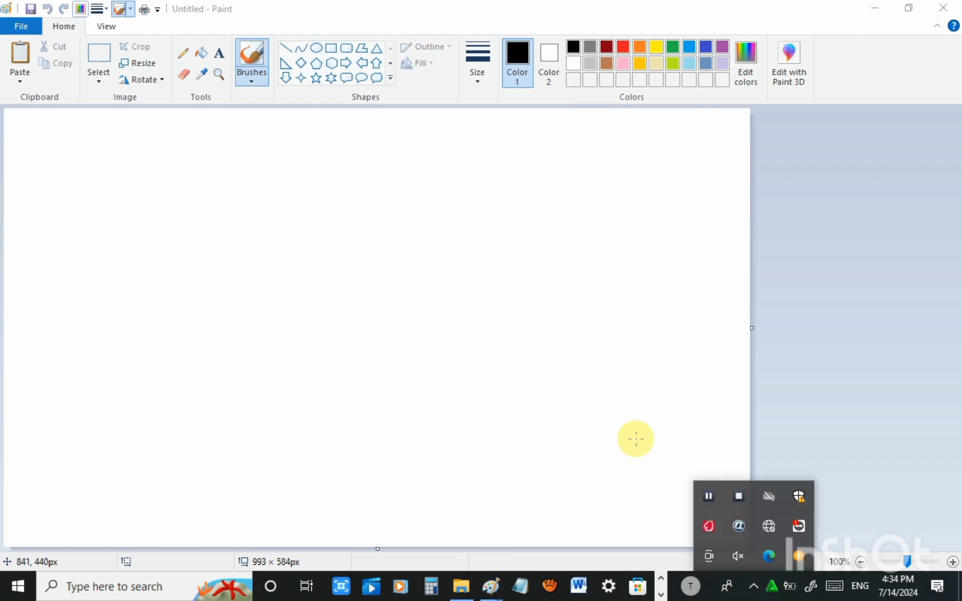
# Draw a circle of about 299 × 293 px on the blank canvas of a second Paint window and give it a solid black fill.
pyautogui.click(315, 48)
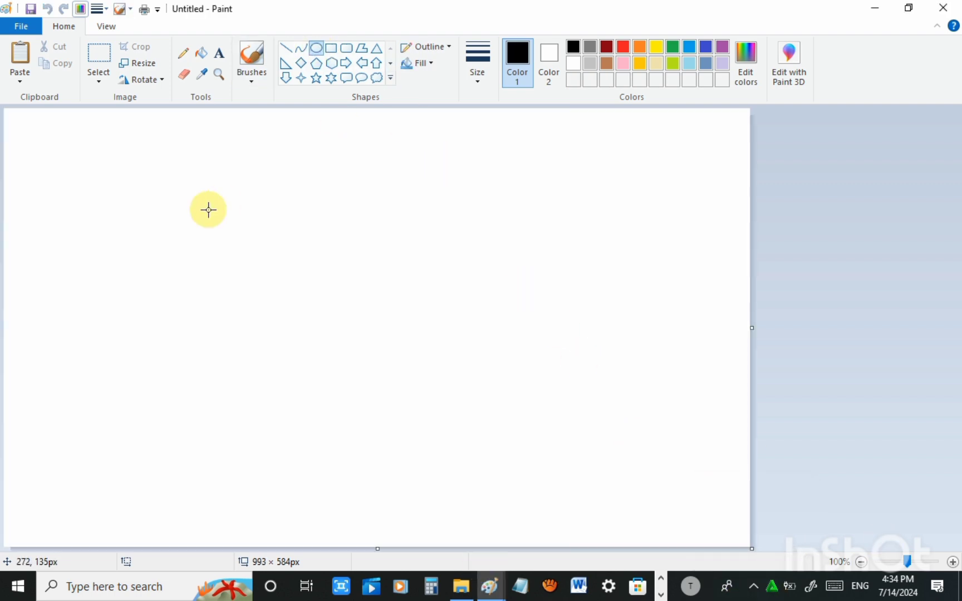
pyautogui.moveTo(246, 260); pyautogui.dragTo(469, 479)
pyautogui.click(548, 69)
pyautogui.click(572, 47)
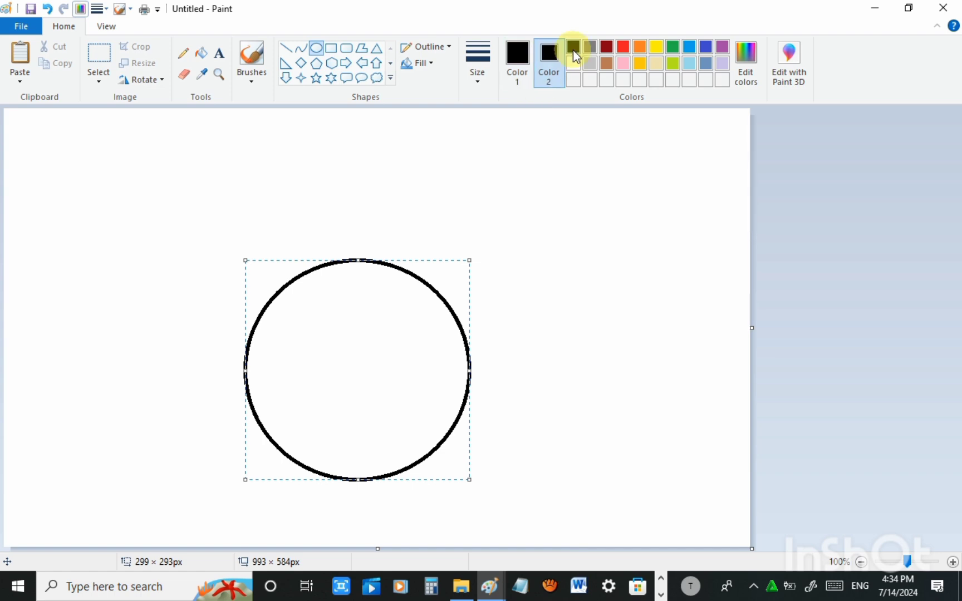
pyautogui.click(419, 63)
pyautogui.click(412, 98)
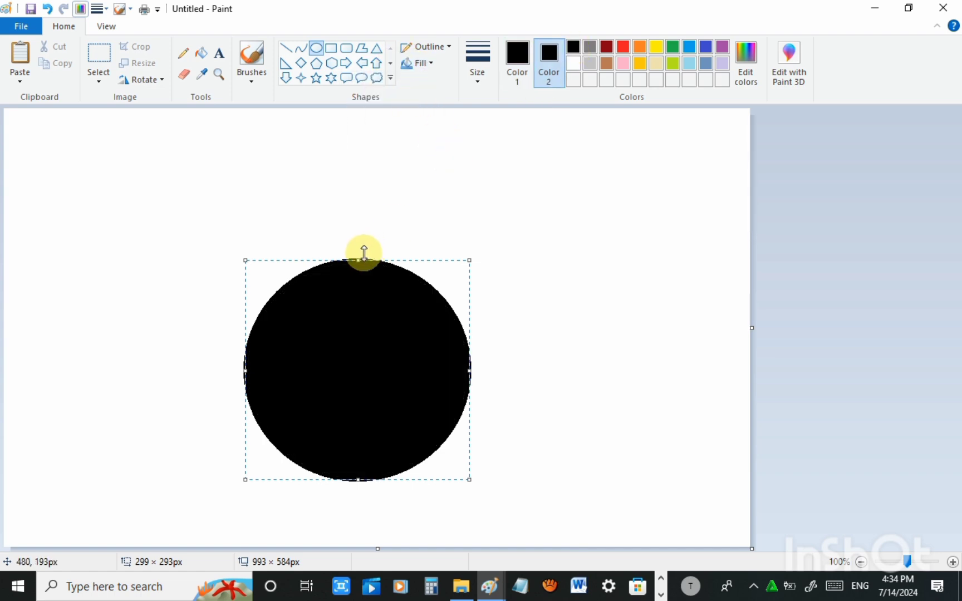
# Overlay a solid white circle of about 300 × 285 px on the black circle's upper right, leaving a black crescent.
pyautogui.moveTo(301, 252); pyautogui.dragTo(486, 435)
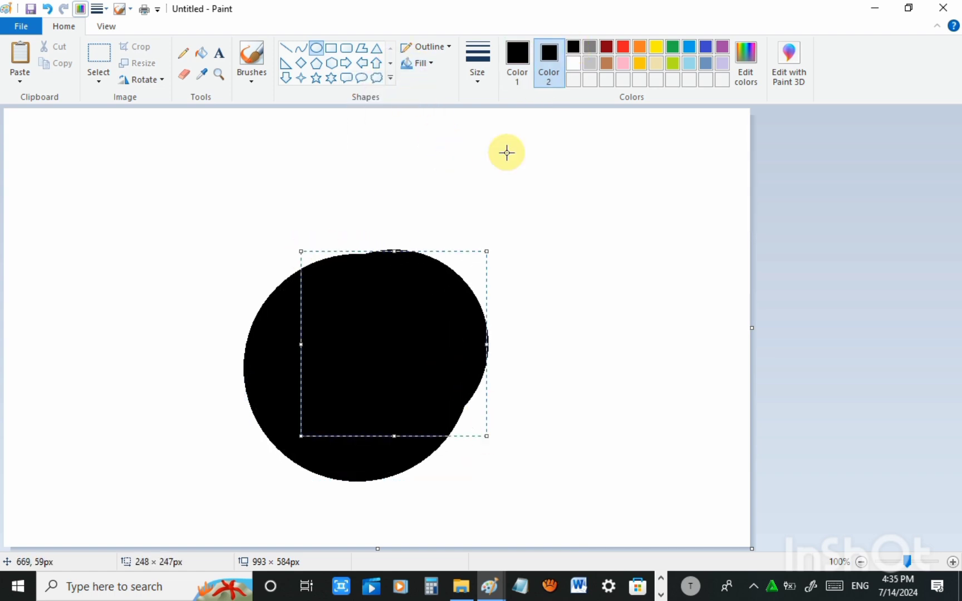
pyautogui.click(573, 62)
pyautogui.click(518, 63)
pyautogui.click(573, 63)
pyautogui.moveTo(421, 333); pyautogui.dragTo(388, 320)
pyautogui.moveTo(457, 423); pyautogui.dragTo(476, 440)
pyautogui.moveTo(377, 371)
pyautogui.mouseDown()
pyautogui.moveTo(405, 386)
pyautogui.moveTo(395, 375)
pyautogui.mouseUp()
pyautogui.moveTo(493, 443); pyautogui.dragTo(513, 456)
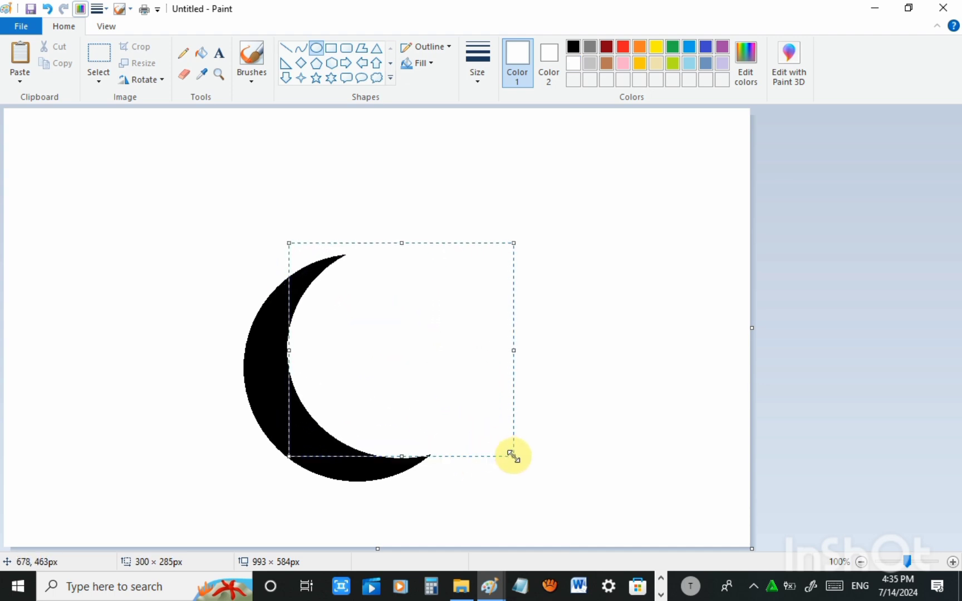
pyautogui.moveTo(405, 376); pyautogui.dragTo(401, 370)
pyautogui.click(207, 412)
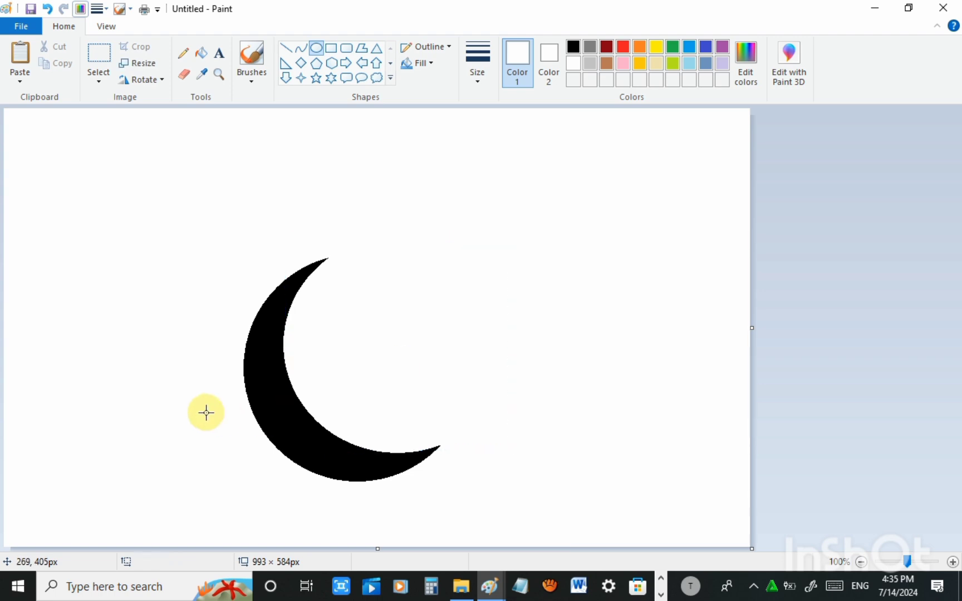
# Copy the crescent in a rectangular selection of about 399 × 375 px and paste it into the seascape painting.
pyautogui.click(100, 50)
pyautogui.moveTo(189, 222); pyautogui.dragTo(488, 502)
pyautogui.click(54, 63)
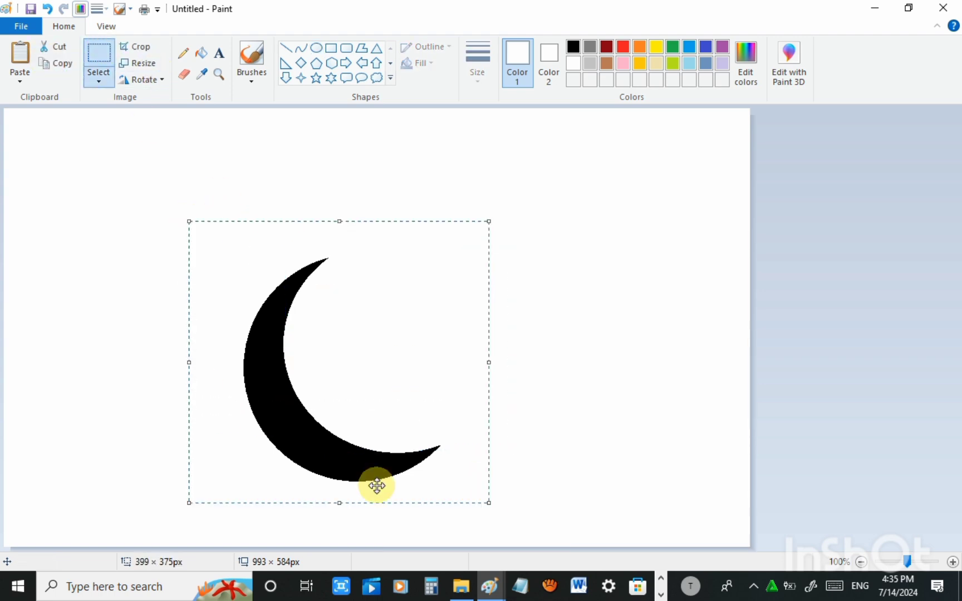
pyautogui.moveTo(489, 586)
pyautogui.click(425, 526)
pyautogui.click(19, 56)
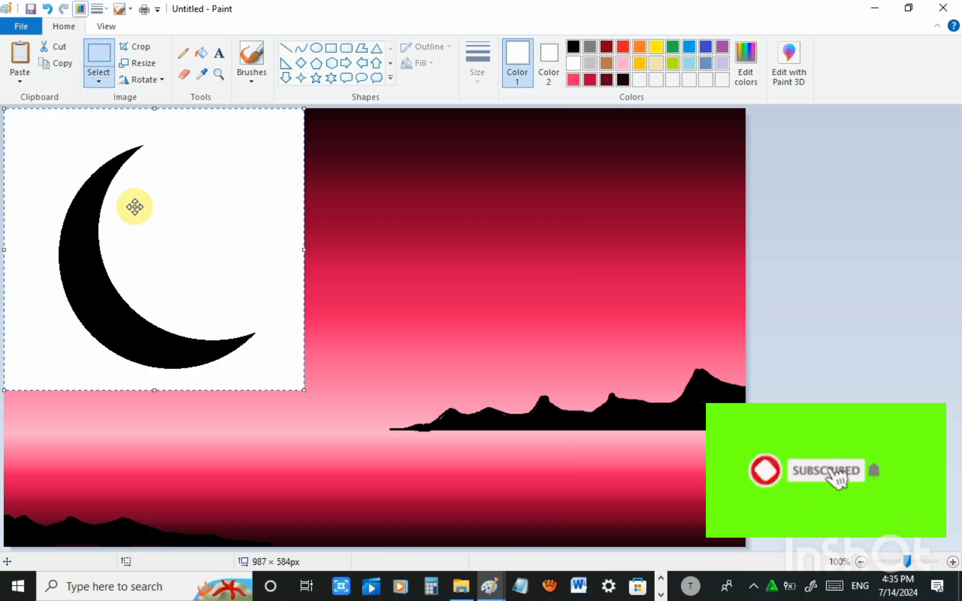
# Turn on transparent selection so the pasted crescent loses its white background.
pyautogui.click(98, 81)
pyautogui.click(93, 212)
pyautogui.click(19, 55)
pyautogui.click(98, 81)
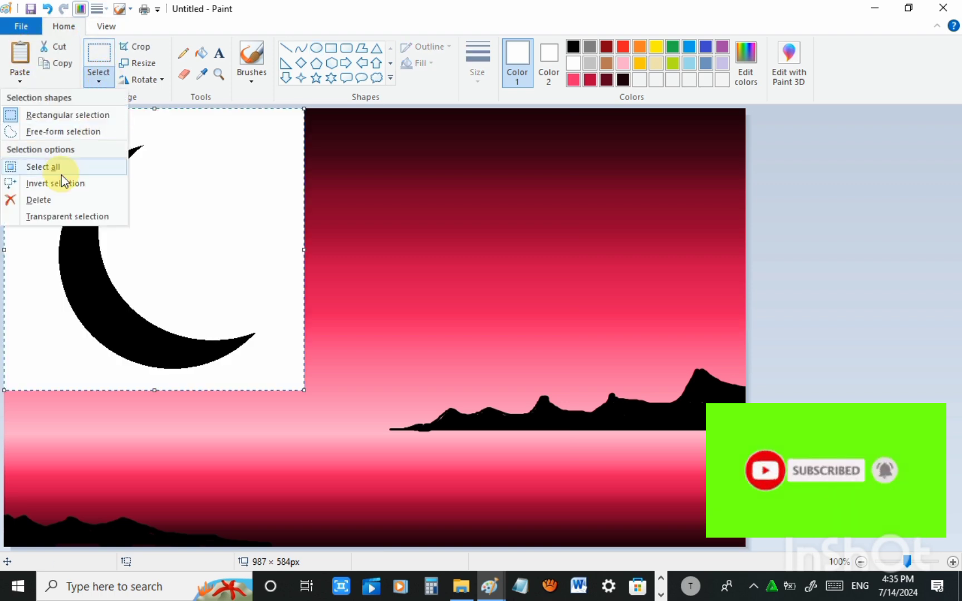
pyautogui.click(27, 221)
# Move the crescent into the sky just above the horizon, beside the hills' left end, and fill it white.
pyautogui.moveTo(97, 234); pyautogui.dragTo(299, 295)
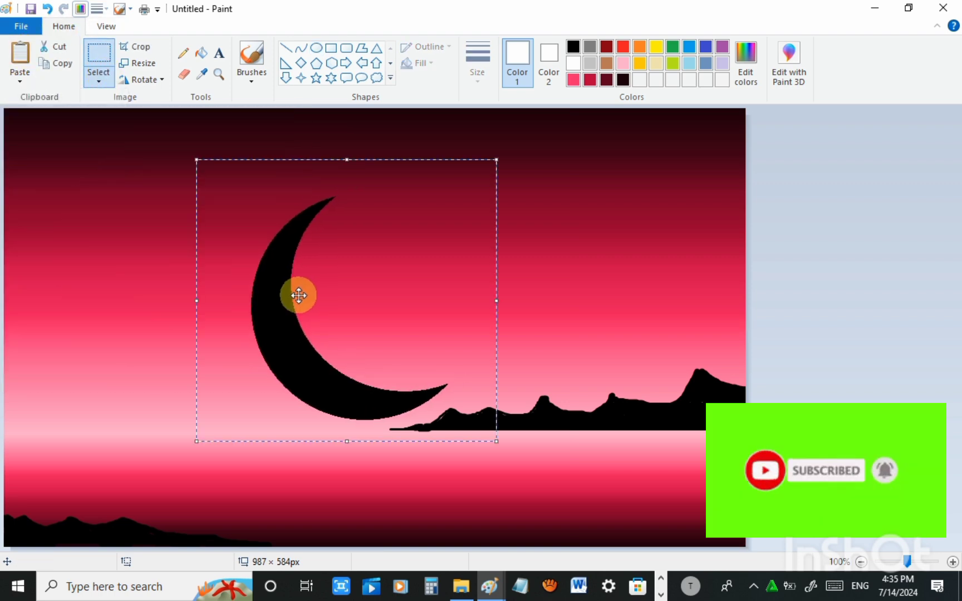
pyautogui.click(201, 54)
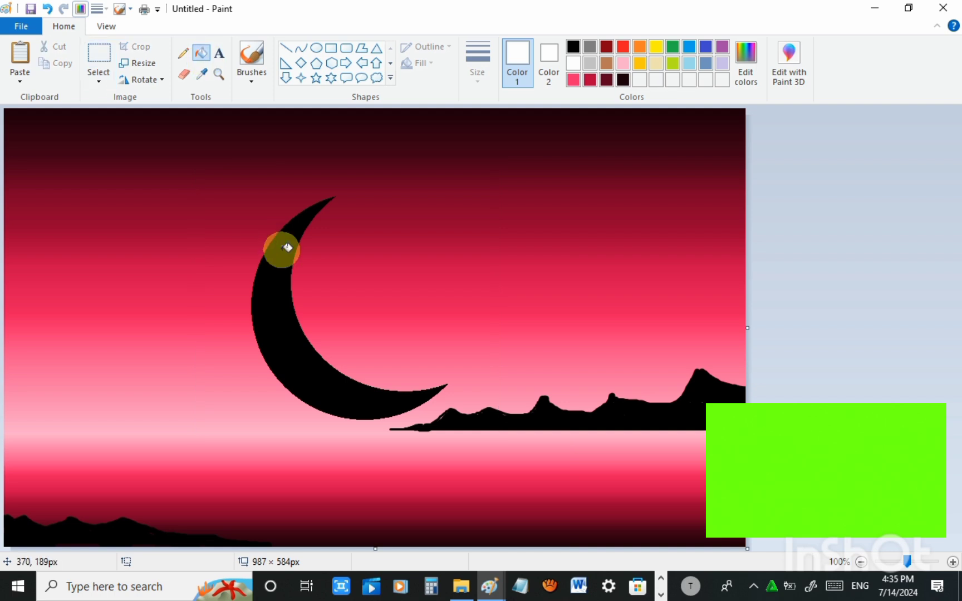
pyautogui.click(278, 249)
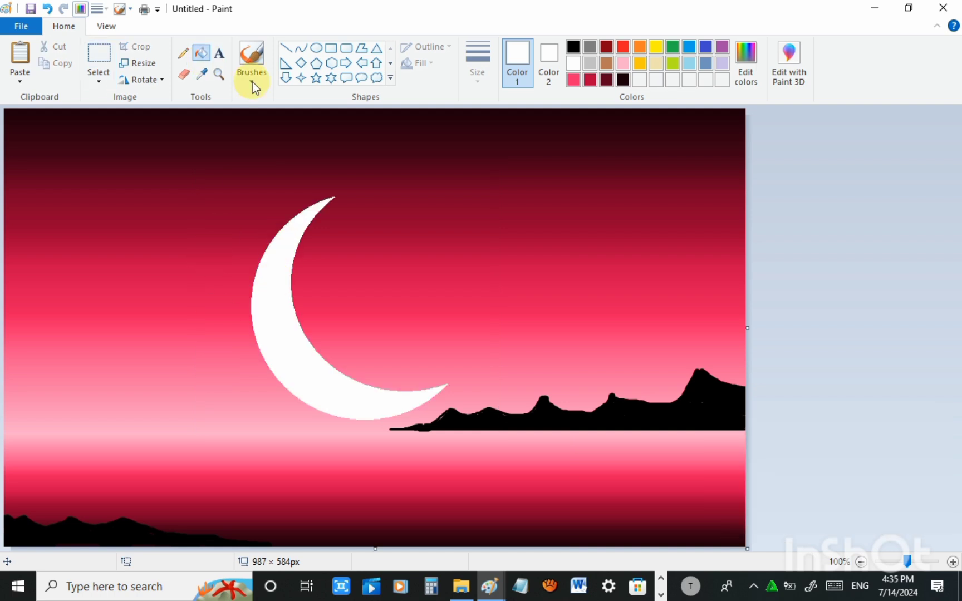
# Paste another crescent, flatten it to about 399 × 136 px below the horizon as the moon's reflection, and fill it white.
pyautogui.click(20, 55)
pyautogui.moveTo(156, 222); pyautogui.dragTo(212, 275)
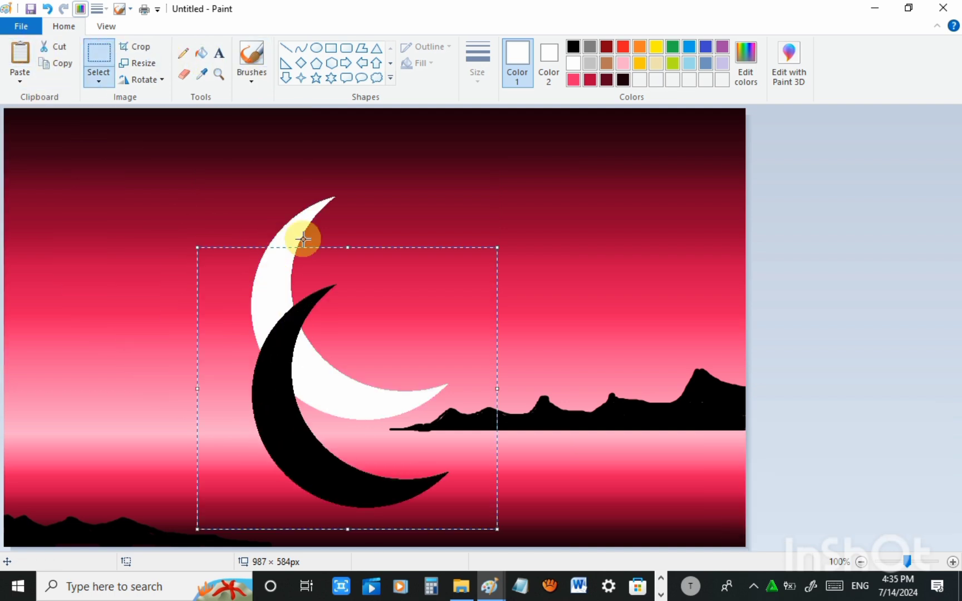
pyautogui.moveTo(345, 249); pyautogui.dragTo(348, 425)
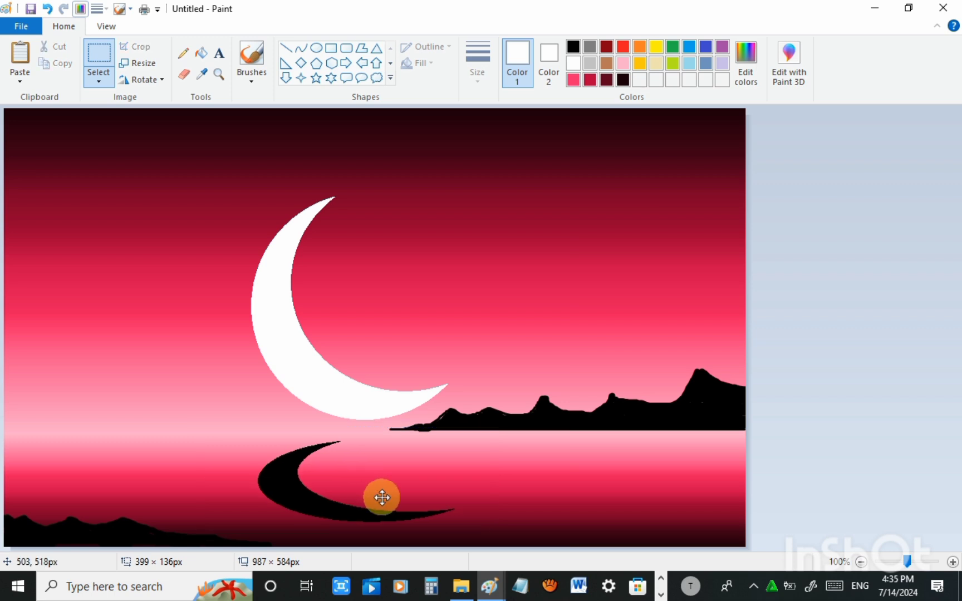
pyautogui.moveTo(380, 500)
pyautogui.mouseDown()
pyautogui.moveTo(320, 290)
pyautogui.moveTo(380, 498)
pyautogui.mouseUp()
pyautogui.click(259, 293)
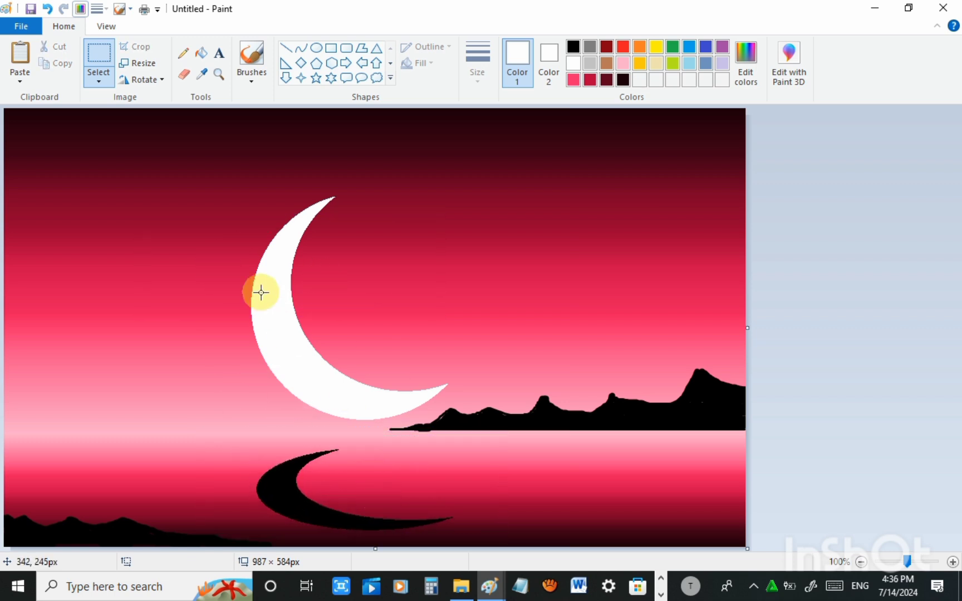
pyautogui.click(202, 60)
pyautogui.click(280, 479)
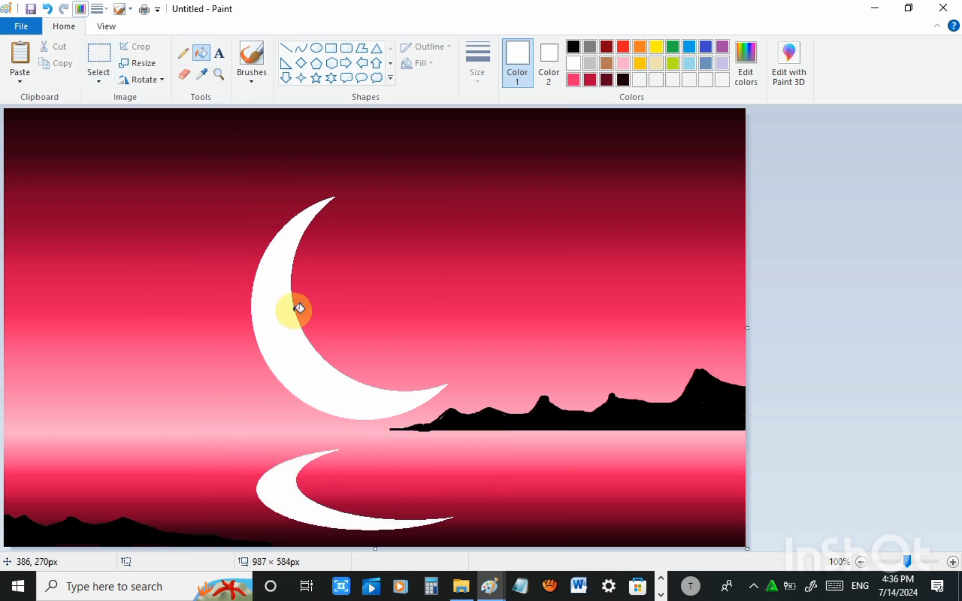
# Draw a straight black line along the horizon from the hills' left end to the canvas's left edge.
pyautogui.click(285, 47)
pyautogui.click(573, 46)
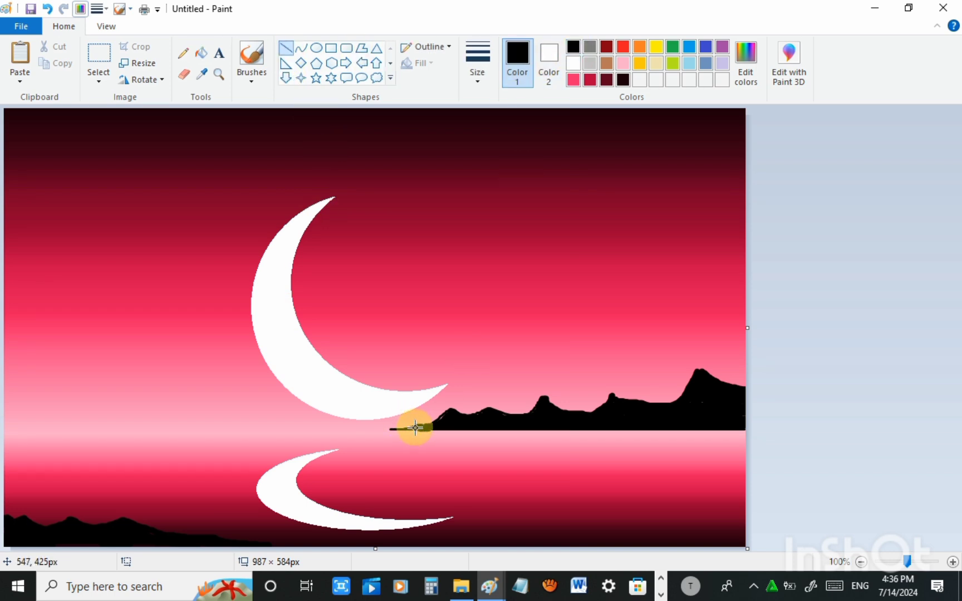
pyautogui.moveTo(373, 428); pyautogui.dragTo(32, 428)
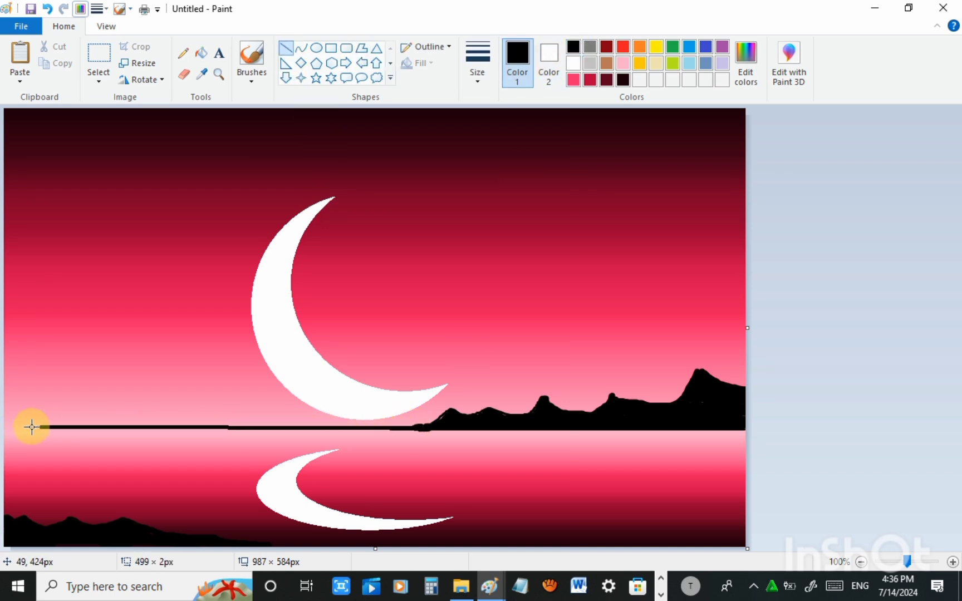
# Brush a low sloping hill above the horizon line at the canvas's left edge and paint it solid black.
pyautogui.click(251, 55)
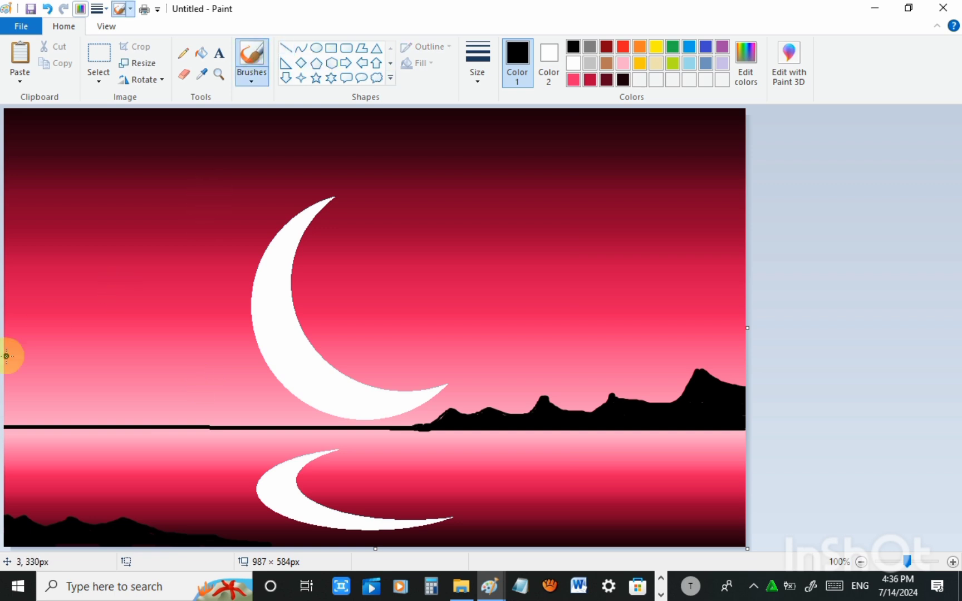
pyautogui.moveTo(23, 414)
pyautogui.mouseDown()
pyautogui.moveTo(47, 408)
pyautogui.moveTo(125, 426)
pyautogui.mouseUp()
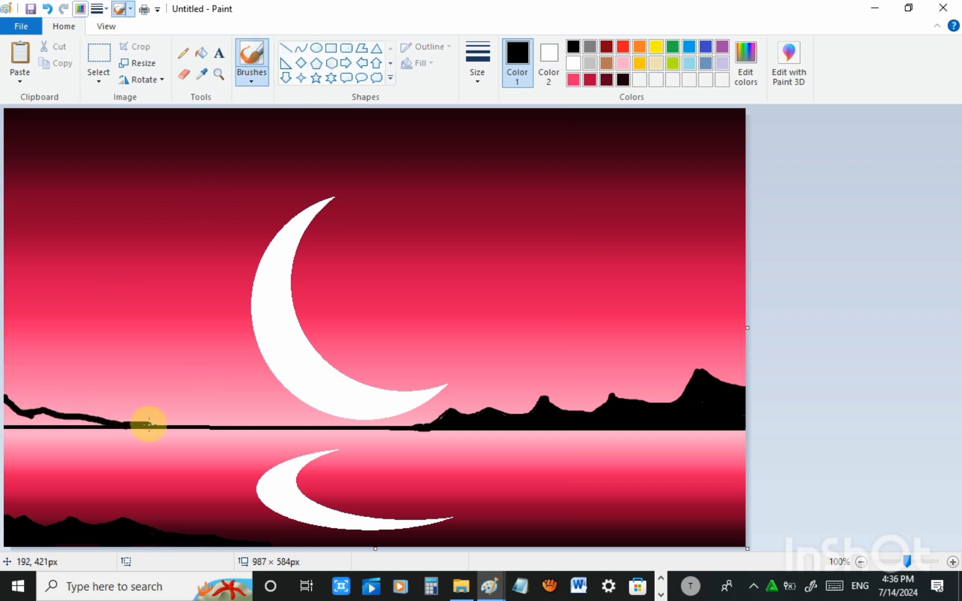
pyautogui.moveTo(94, 424)
pyautogui.mouseDown()
pyautogui.moveTo(5, 422)
pyautogui.moveTo(4, 402)
pyautogui.moveTo(43, 429)
pyautogui.moveTo(28, 412)
pyautogui.moveTo(1, 420)
pyautogui.moveTo(107, 423)
pyautogui.moveTo(7, 412)
pyautogui.mouseUp()
pyautogui.hotkey('ctrl', 'z')
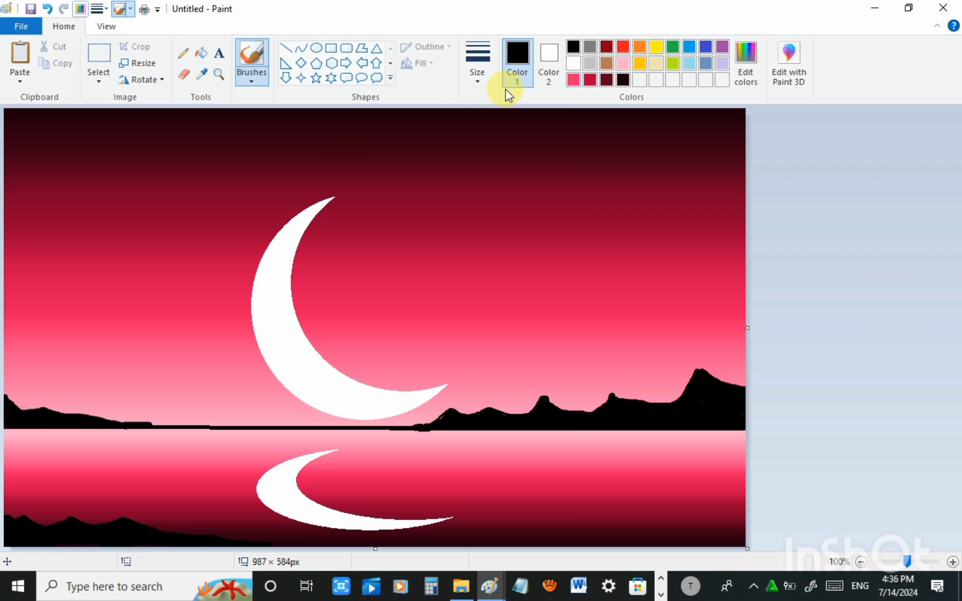
# Set a thinner brush and paint a bare black tree rising from the left shore, with branches spreading across the crescent moon.
pyautogui.click(478, 73)
pyautogui.click(471, 151)
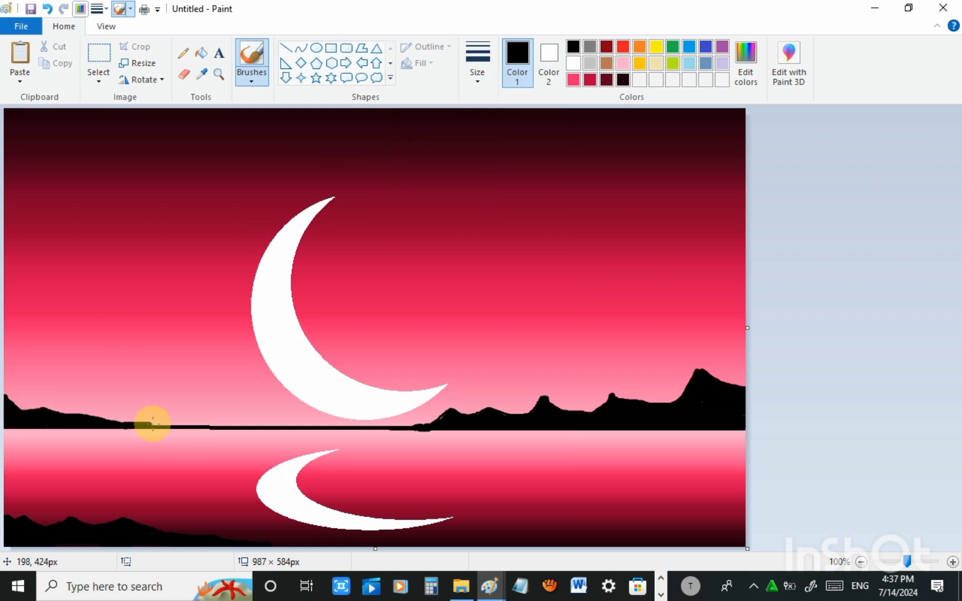
pyautogui.moveTo(153, 423)
pyautogui.mouseDown()
pyautogui.moveTo(204, 374)
pyautogui.moveTo(193, 326)
pyautogui.moveTo(165, 295)
pyautogui.mouseUp()
pyautogui.moveTo(204, 372)
pyautogui.mouseDown()
pyautogui.moveTo(267, 266)
pyautogui.moveTo(262, 293)
pyautogui.moveTo(318, 232)
pyautogui.moveTo(332, 166)
pyautogui.mouseUp()
pyautogui.moveTo(190, 322)
pyautogui.mouseDown()
pyautogui.moveTo(147, 299)
pyautogui.moveTo(126, 245)
pyautogui.mouseUp()
pyautogui.moveTo(207, 367)
pyautogui.mouseDown()
pyautogui.moveTo(225, 262)
pyautogui.moveTo(177, 162)
pyautogui.mouseUp()
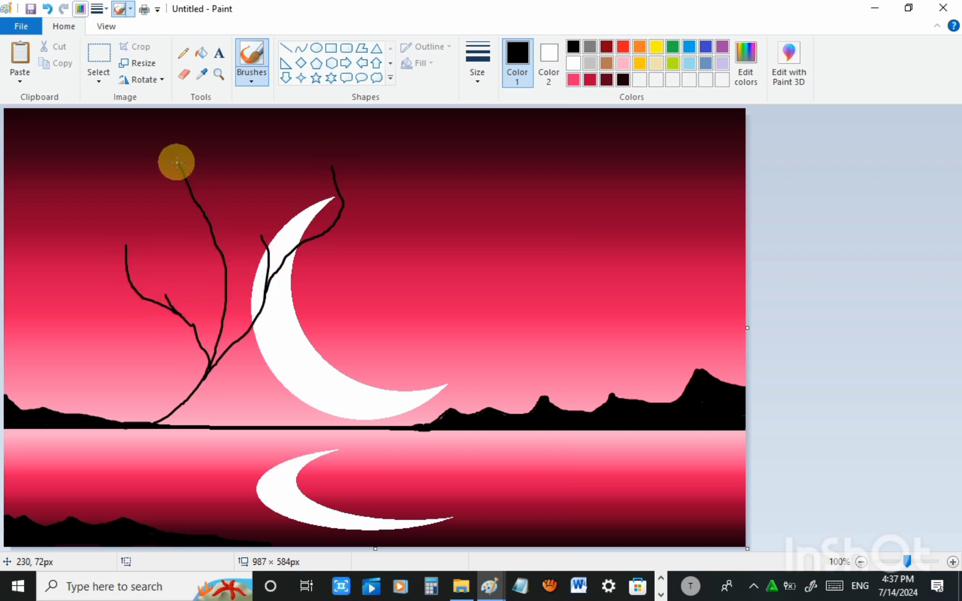
pyautogui.moveTo(224, 275); pyautogui.dragTo(264, 148)
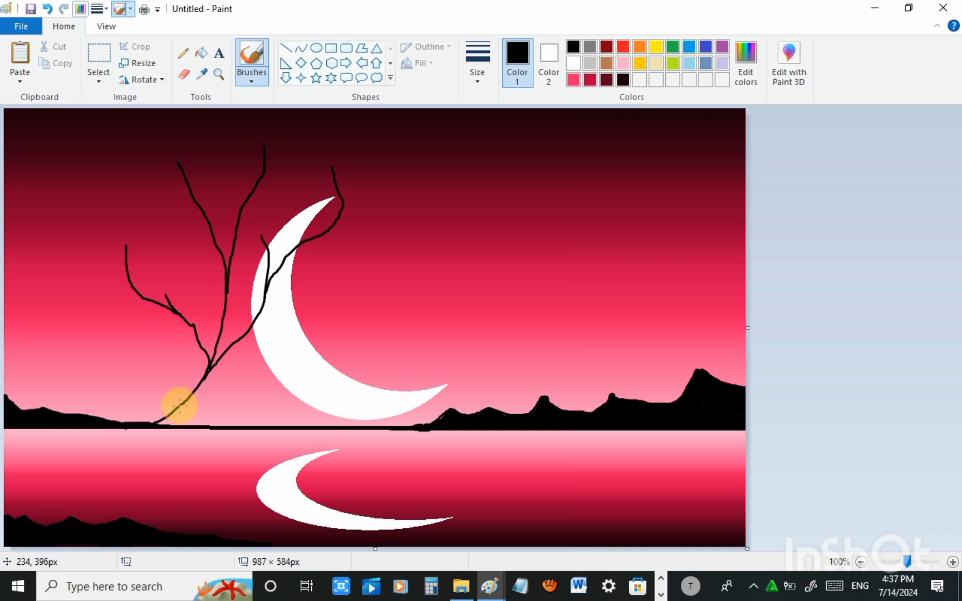
pyautogui.moveTo(180, 403)
pyautogui.mouseDown()
pyautogui.moveTo(238, 379)
pyautogui.moveTo(338, 295)
pyautogui.mouseUp()
pyautogui.moveTo(289, 348)
pyautogui.mouseDown()
pyautogui.moveTo(379, 309)
pyautogui.moveTo(387, 277)
pyautogui.mouseUp()
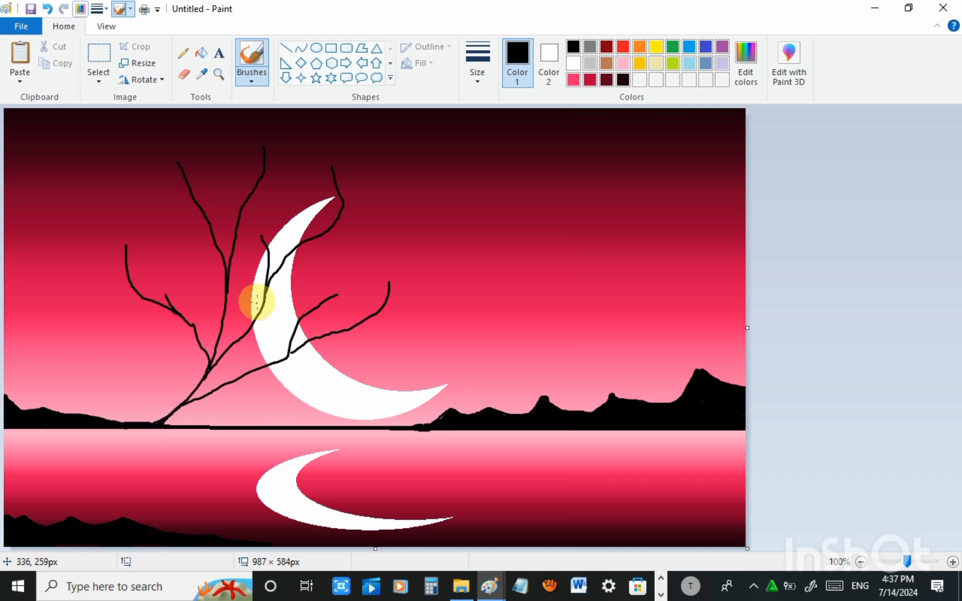
# Brush thin black reeds and grass blades on the left hill and on the hilltop at the canvas's right edge.
pyautogui.moveTo(49, 408); pyautogui.dragTo(53, 272)
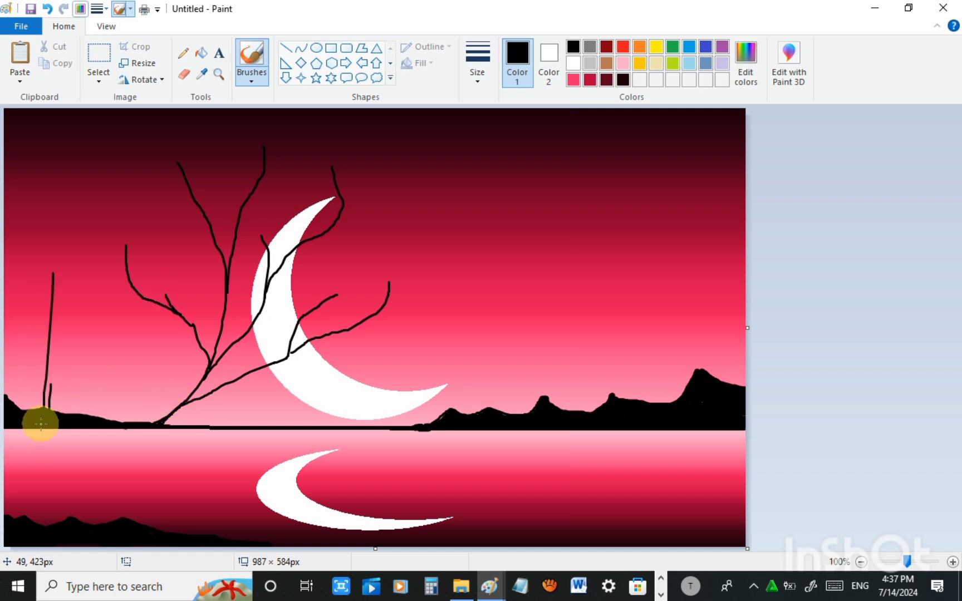
pyautogui.moveTo(34, 372)
pyautogui.mouseDown()
pyautogui.moveTo(43, 404)
pyautogui.moveTo(17, 407)
pyautogui.moveTo(17, 369)
pyautogui.moveTo(5, 391)
pyautogui.moveTo(16, 312)
pyautogui.moveTo(22, 422)
pyautogui.moveTo(56, 414)
pyautogui.mouseUp()
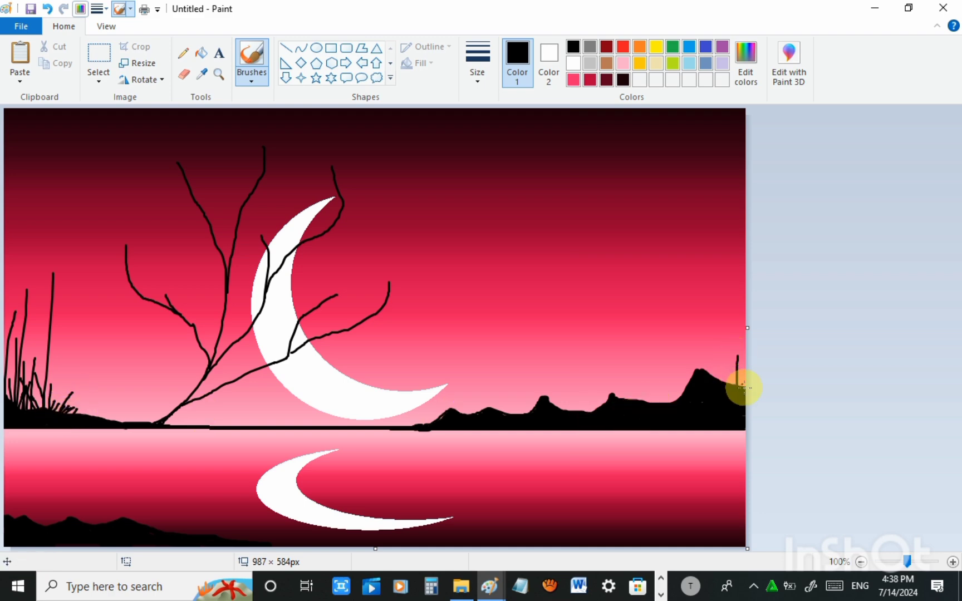
pyautogui.moveTo(744, 388); pyautogui.dragTo(735, 282)
pyautogui.moveTo(738, 384)
pyautogui.mouseDown()
pyautogui.moveTo(719, 357)
pyautogui.moveTo(730, 337)
pyautogui.mouseUp()
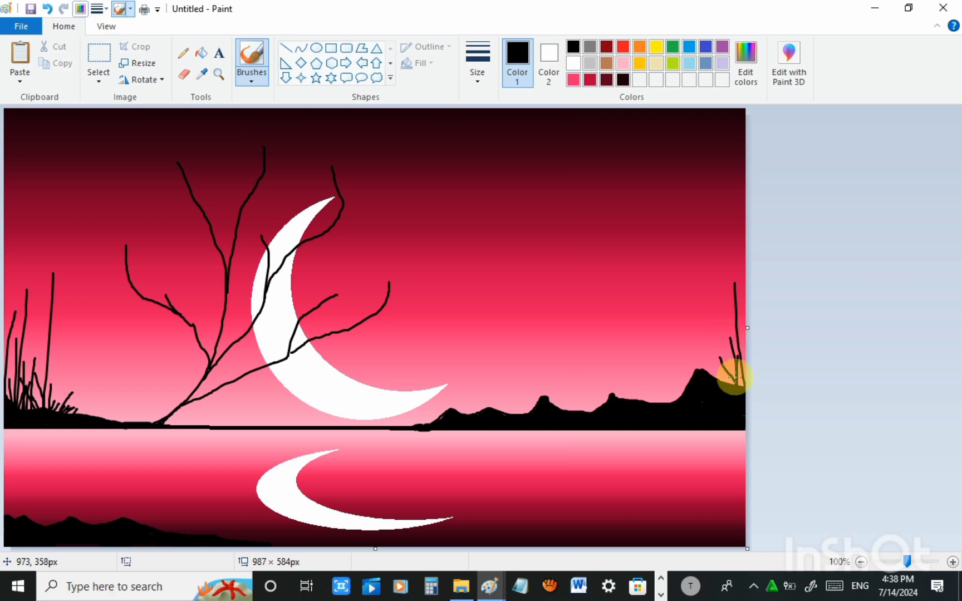
pyautogui.moveTo(738, 384)
pyautogui.mouseDown()
pyautogui.moveTo(702, 327)
pyautogui.moveTo(709, 362)
pyautogui.mouseUp()
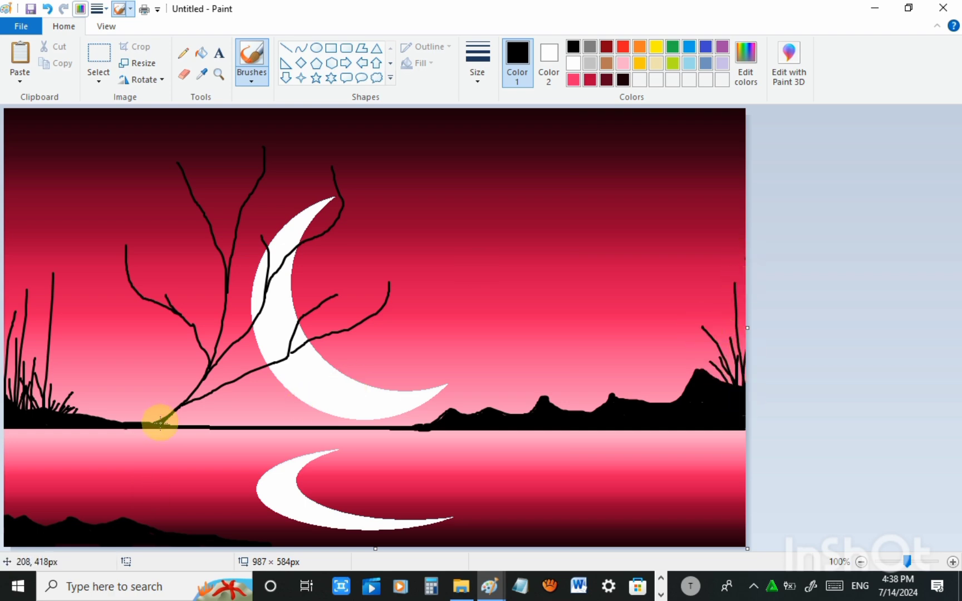
# Brush a tuft of black grass with two longer stalks around the base of the large tree.
pyautogui.moveTo(150, 424); pyautogui.dragTo(166, 349)
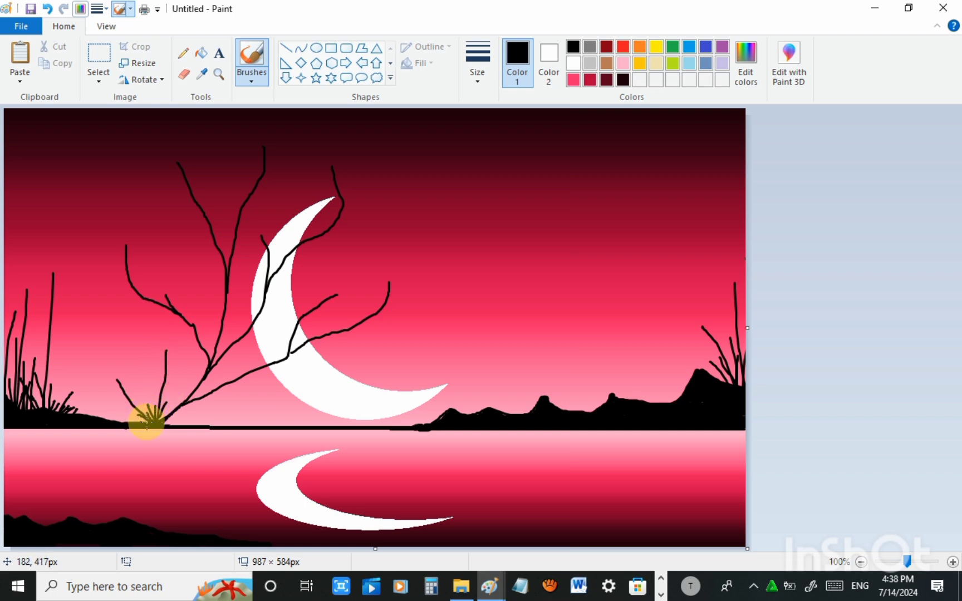
pyautogui.moveTo(166, 420); pyautogui.dragTo(210, 410)
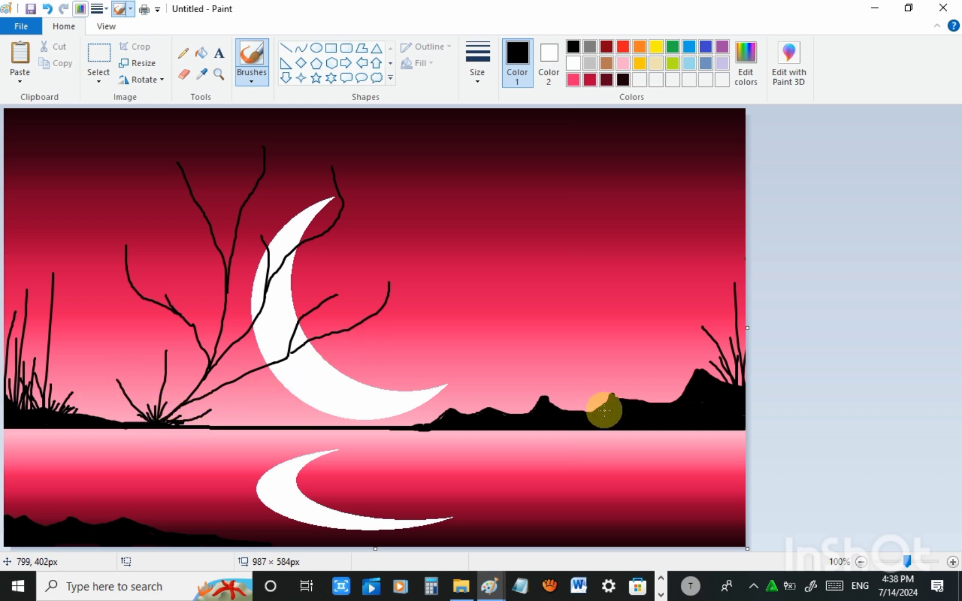
# Brush a smaller bare black tree with grass at its base on the right-hand hills, between the two rightmost peaks.
pyautogui.moveTo(591, 413)
pyautogui.mouseDown()
pyautogui.moveTo(603, 370)
pyautogui.moveTo(598, 411)
pyautogui.moveTo(583, 388)
pyautogui.moveTo(591, 424)
pyautogui.moveTo(573, 401)
pyautogui.moveTo(586, 408)
pyautogui.moveTo(608, 387)
pyautogui.moveTo(595, 398)
pyautogui.moveTo(594, 334)
pyautogui.moveTo(563, 321)
pyautogui.moveTo(556, 294)
pyautogui.mouseUp()
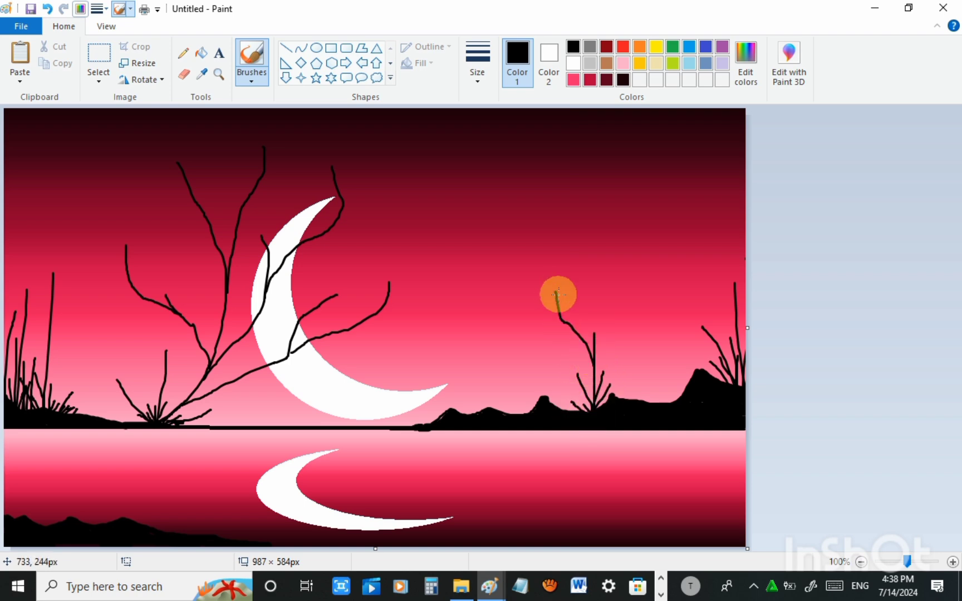
pyautogui.moveTo(592, 343)
pyautogui.mouseDown()
pyautogui.moveTo(601, 283)
pyautogui.moveTo(543, 281)
pyautogui.moveTo(531, 233)
pyautogui.mouseUp()
pyautogui.moveTo(607, 310)
pyautogui.mouseDown()
pyautogui.moveTo(635, 245)
pyautogui.moveTo(624, 220)
pyautogui.mouseUp()
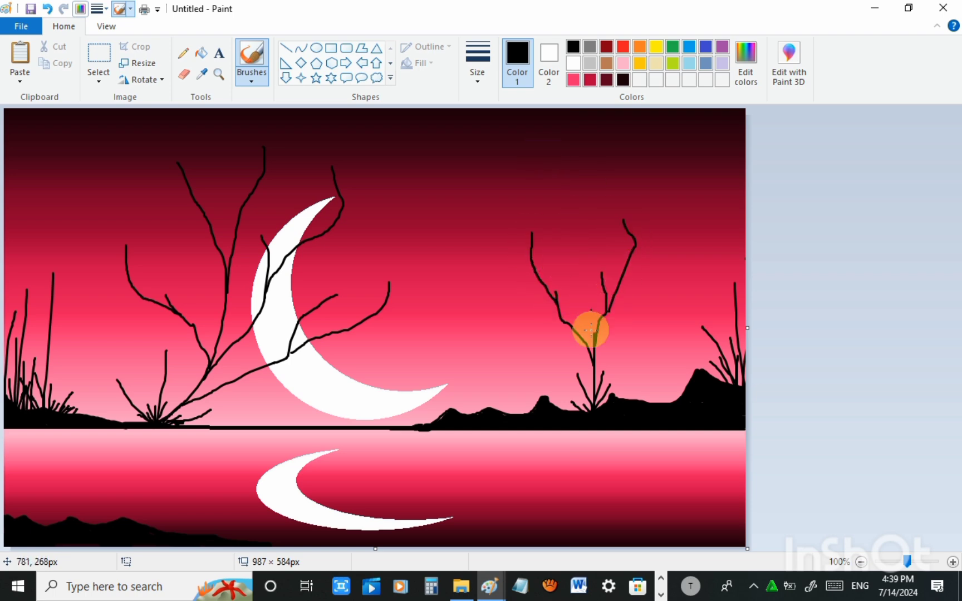
# Brush two taller upper branches on the right-hand tree and add small black flying birds across the moon and sky.
pyautogui.moveTo(593, 351); pyautogui.dragTo(535, 146)
pyautogui.moveTo(582, 281); pyautogui.dragTo(591, 160)
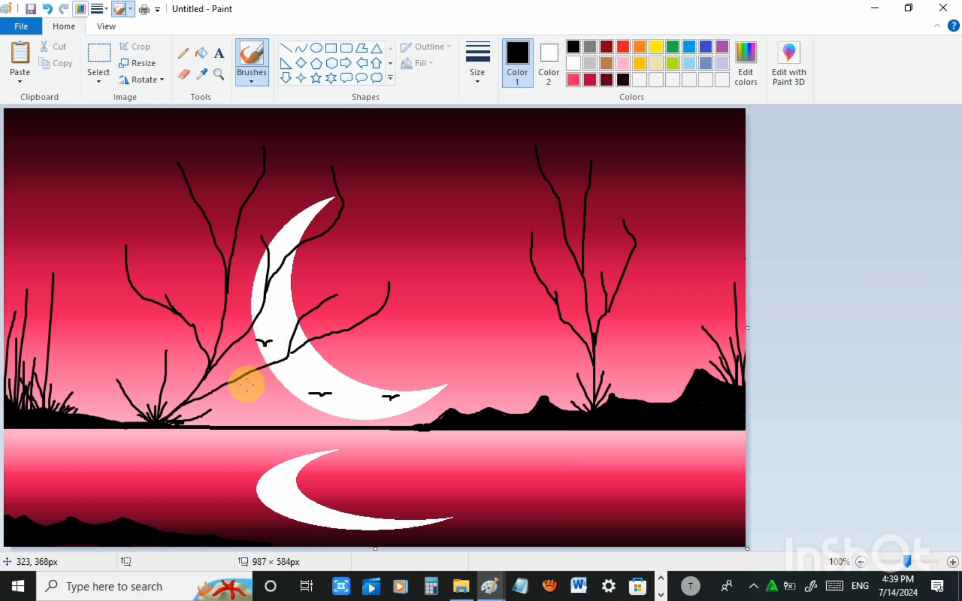
pyautogui.moveTo(455, 282); pyautogui.dragTo(475, 279)
# Brush a thin black branching plant on the left hill and a bare branching tree on the slope of the rightmost peak.
pyautogui.moveTo(91, 412); pyautogui.dragTo(88, 306)
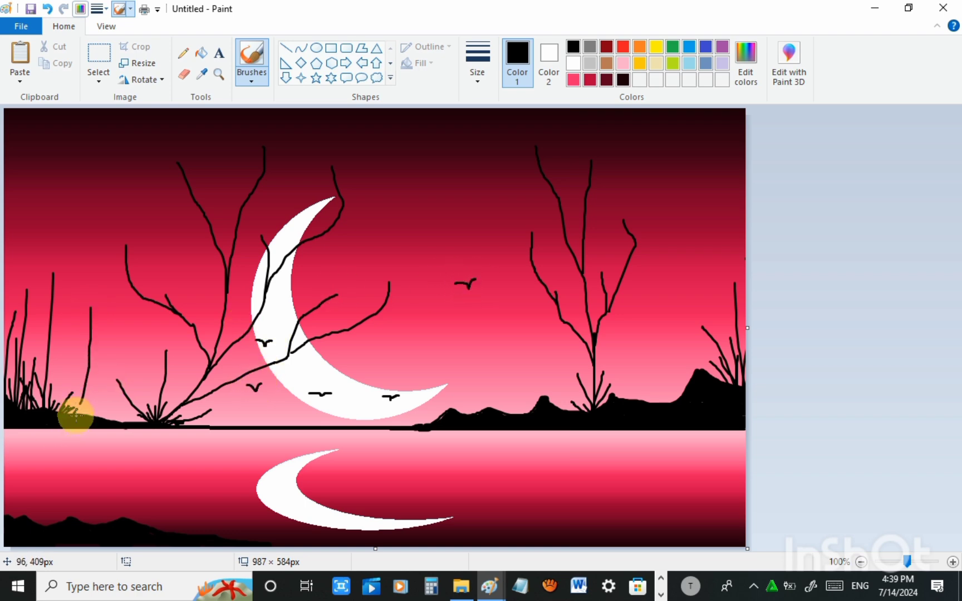
pyautogui.moveTo(75, 409)
pyautogui.mouseDown()
pyautogui.moveTo(105, 347)
pyautogui.moveTo(81, 270)
pyautogui.mouseUp()
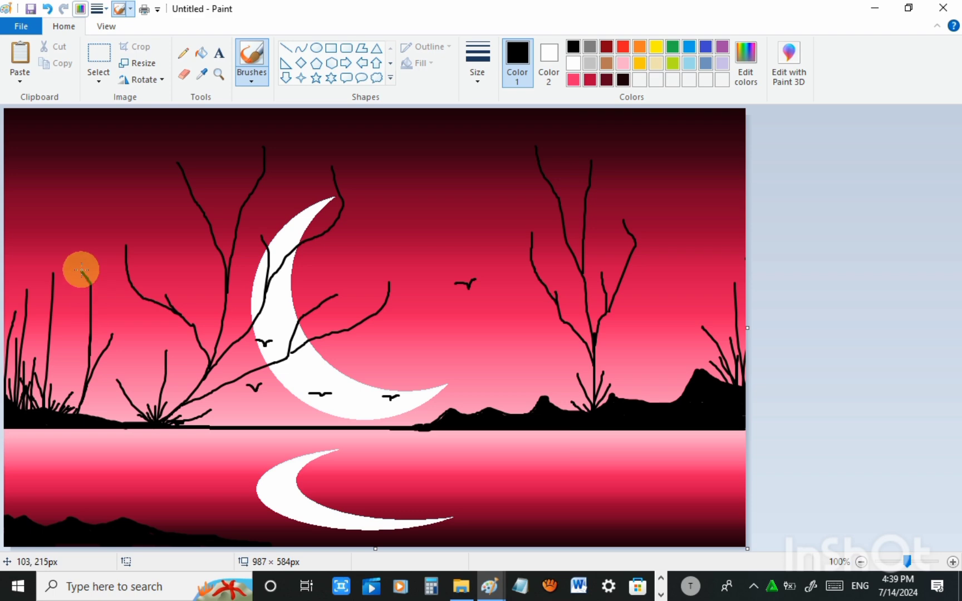
pyautogui.moveTo(90, 339); pyautogui.dragTo(102, 310)
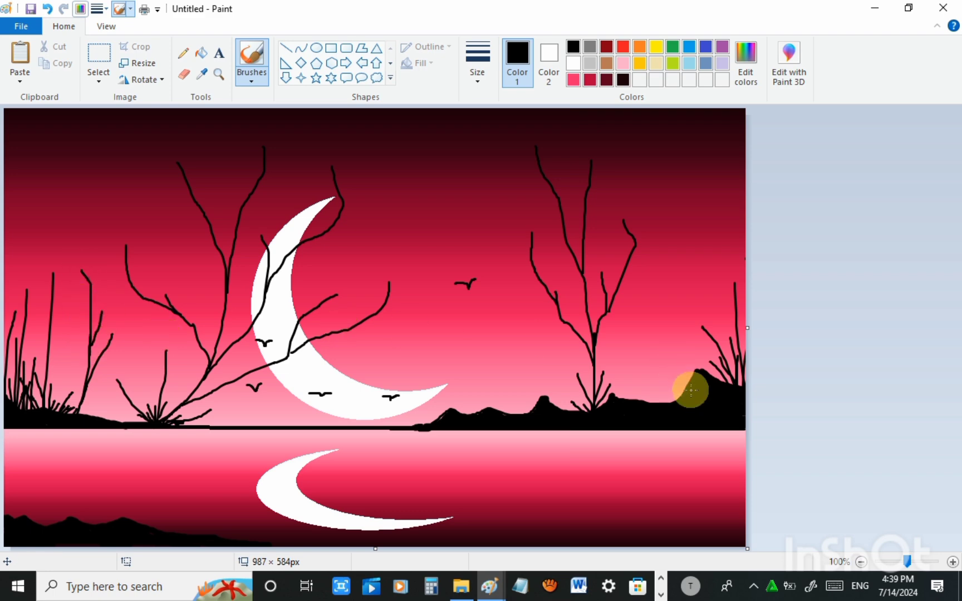
pyautogui.moveTo(689, 388)
pyautogui.mouseDown()
pyautogui.moveTo(657, 304)
pyautogui.moveTo(661, 325)
pyautogui.moveTo(681, 248)
pyautogui.mouseUp()
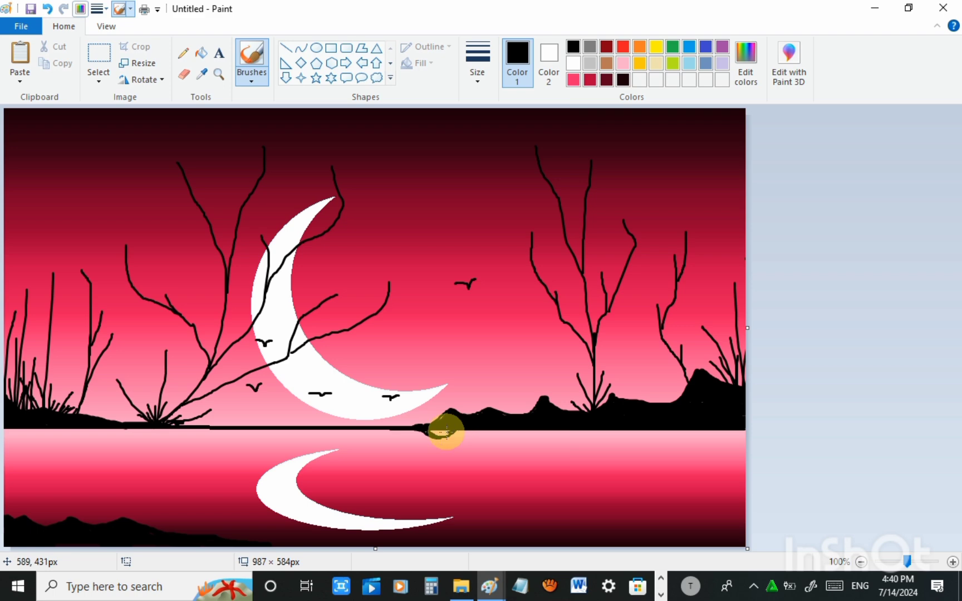
# Switch to white and brush three rows of short horizontal ripples on the water between the horizon and the moon's reflection.
pyautogui.click(573, 62)
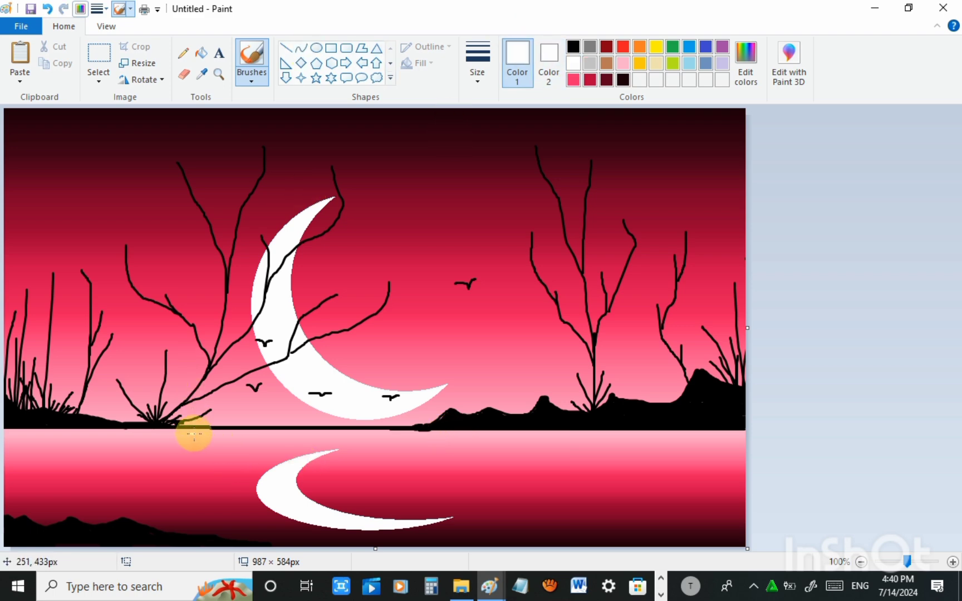
pyautogui.moveTo(192, 433); pyautogui.dragTo(273, 433)
pyautogui.moveTo(305, 433); pyautogui.dragTo(498, 433)
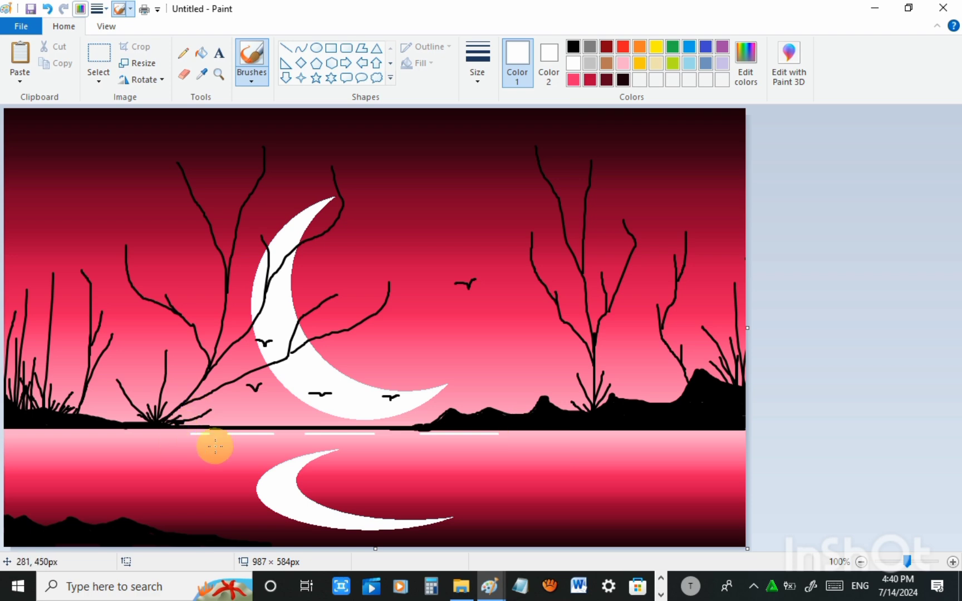
pyautogui.moveTo(212, 443); pyautogui.dragTo(251, 443)
pyautogui.moveTo(313, 442); pyautogui.dragTo(341, 443)
pyautogui.moveTo(377, 442); pyautogui.dragTo(422, 443)
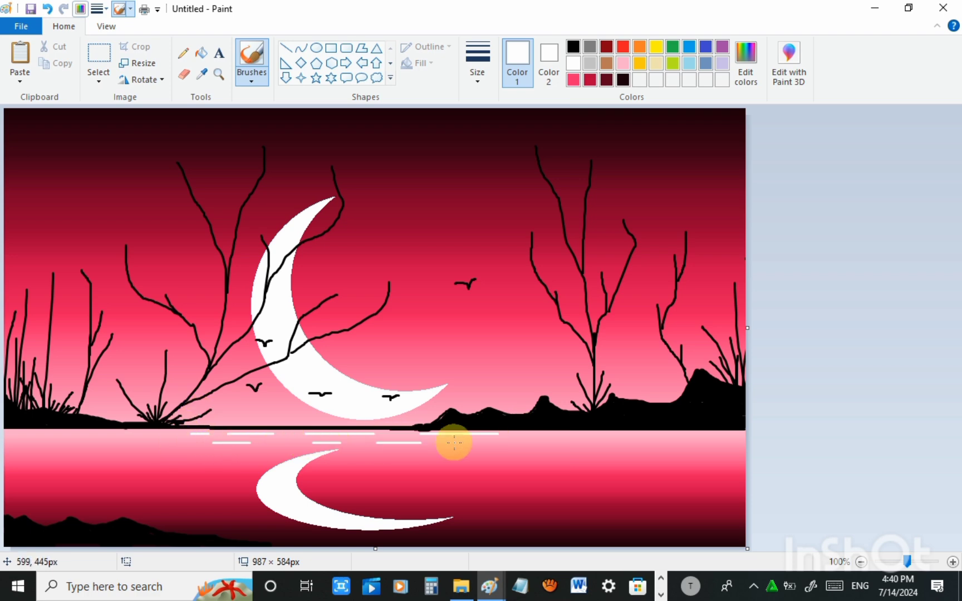
pyautogui.click(470, 72)
pyautogui.click(486, 141)
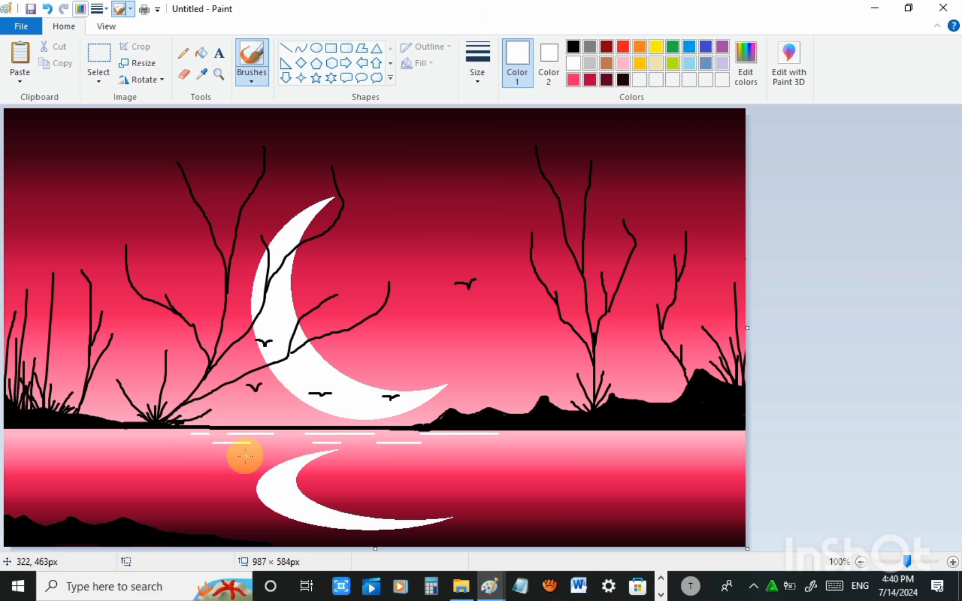
pyautogui.moveTo(247, 451); pyautogui.dragTo(384, 451)
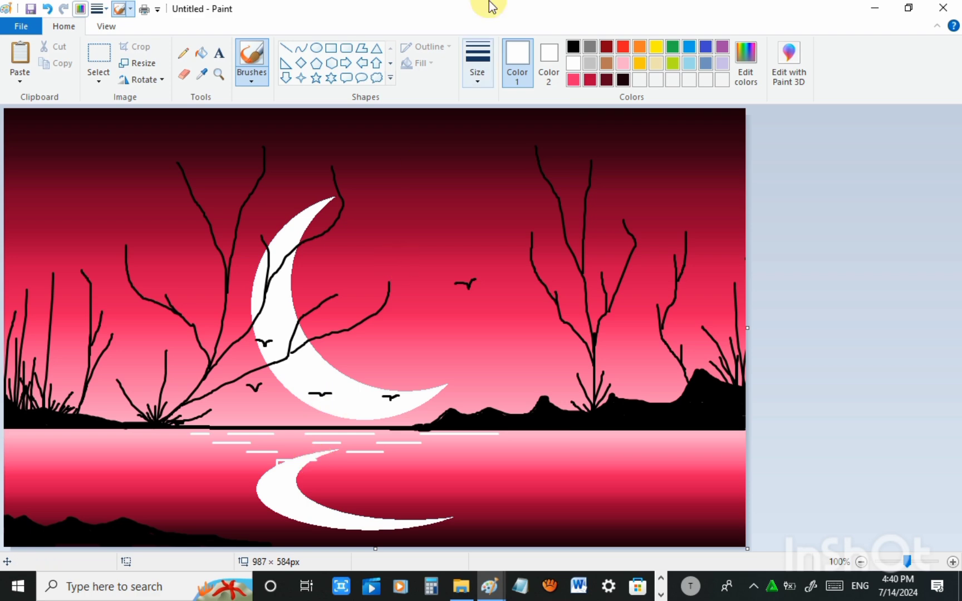
# Set a thinner brush, then add fine white ripples across the water and thin white highlights on the right-hand hill slopes.
pyautogui.click(477, 61)
pyautogui.click(484, 136)
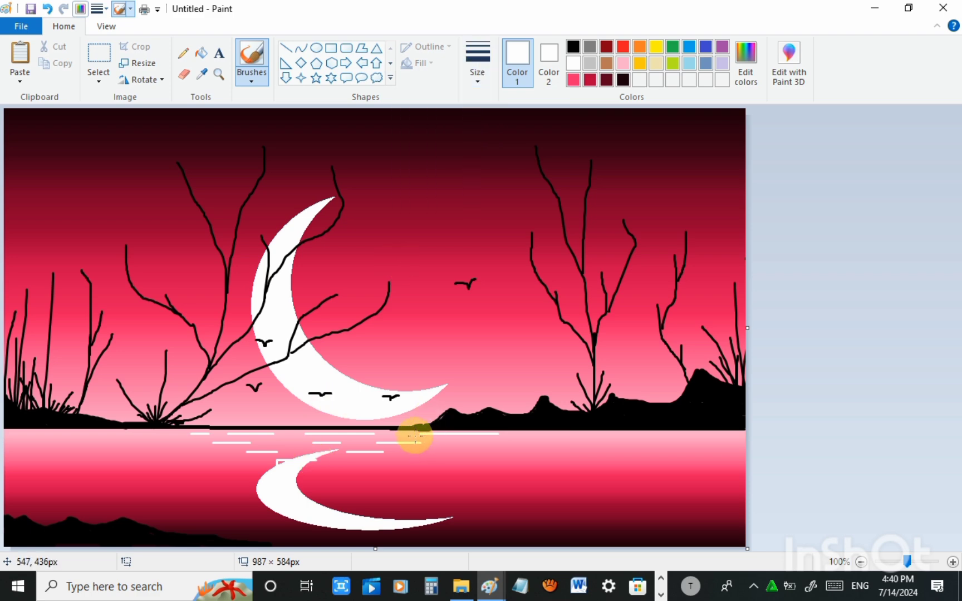
pyautogui.moveTo(526, 435); pyautogui.dragTo(566, 436)
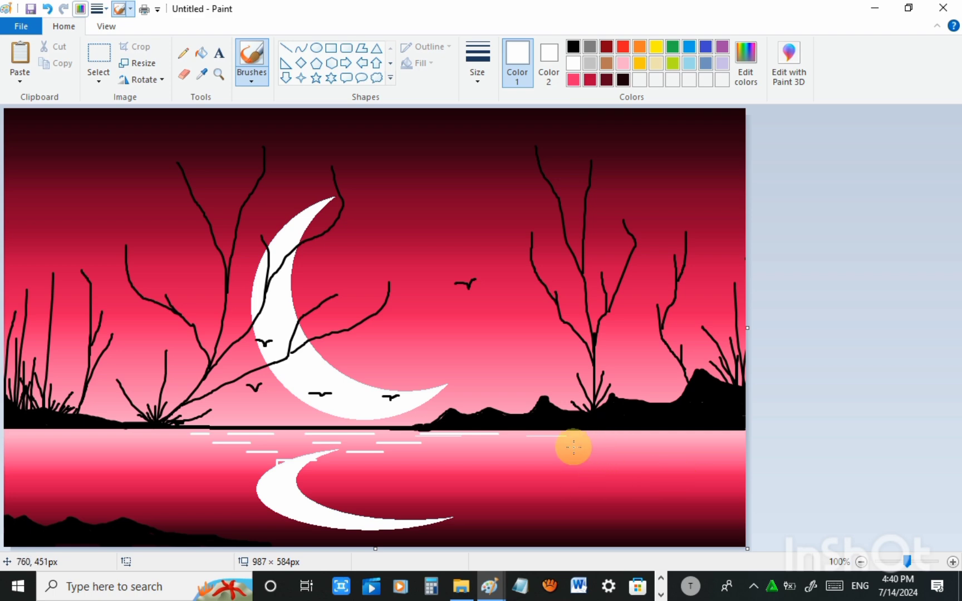
pyautogui.moveTo(525, 447); pyautogui.dragTo(117, 439)
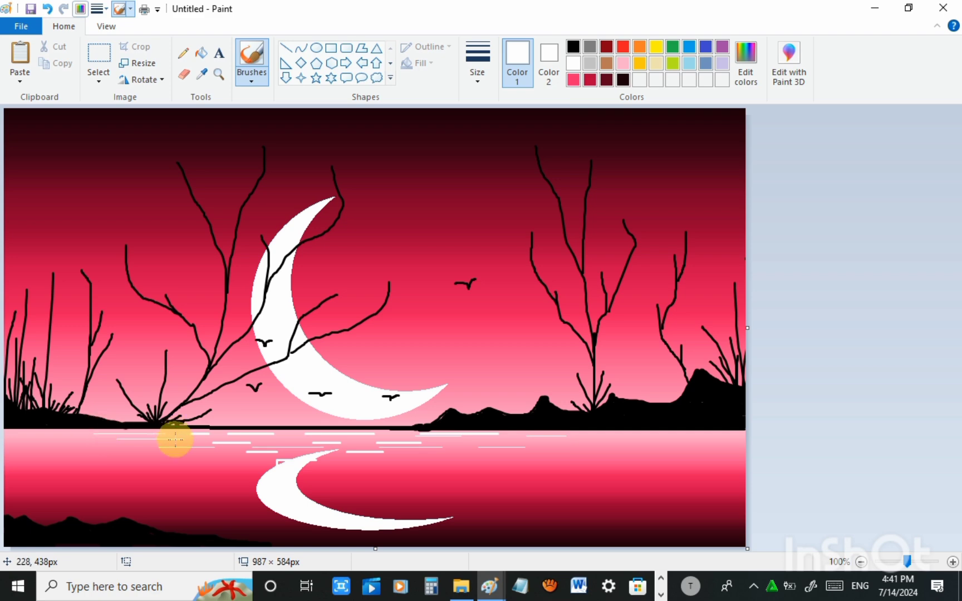
pyautogui.moveTo(240, 465); pyautogui.dragTo(396, 465)
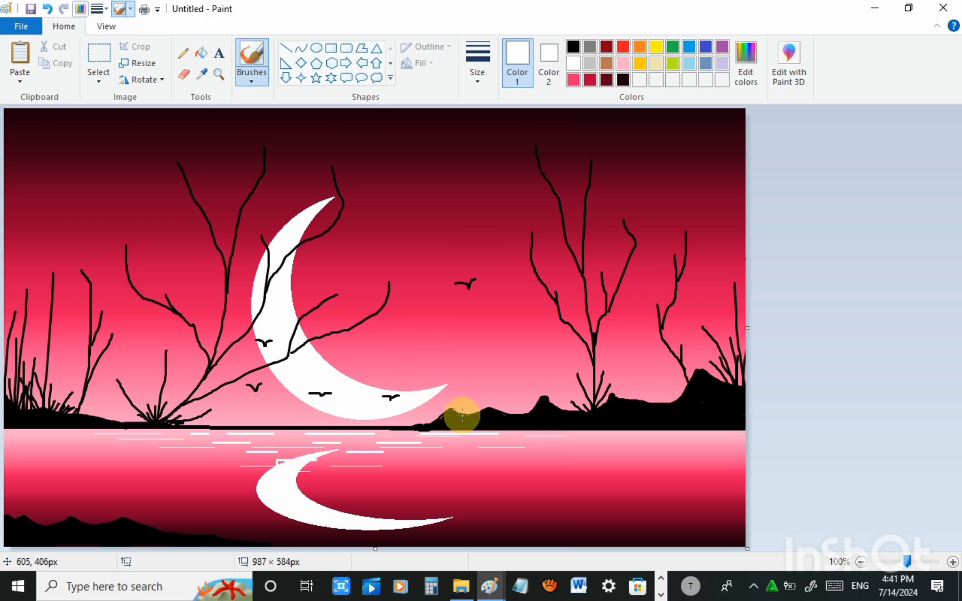
pyautogui.moveTo(474, 419); pyautogui.dragTo(491, 421)
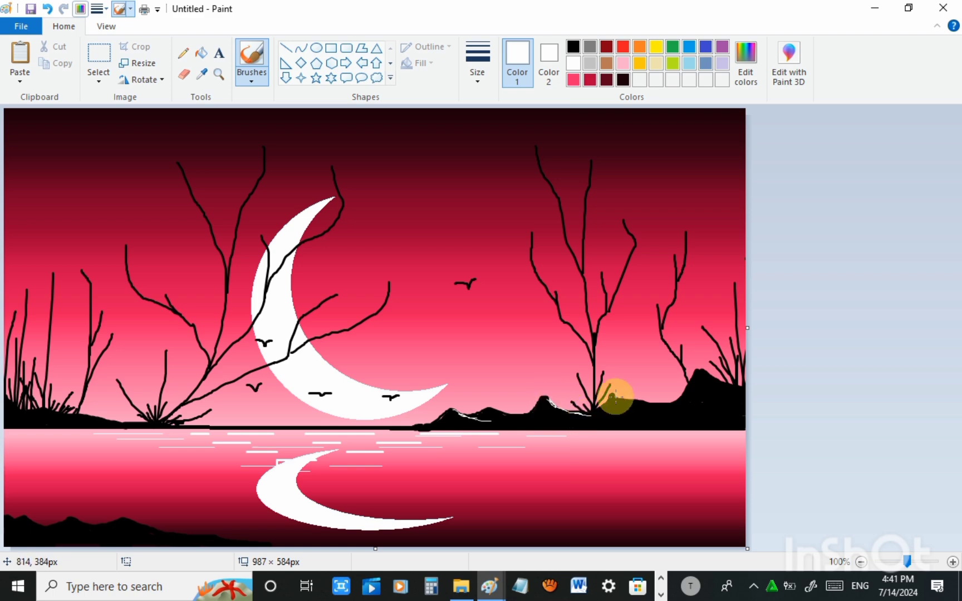
pyautogui.moveTo(616, 393); pyautogui.dragTo(662, 406)
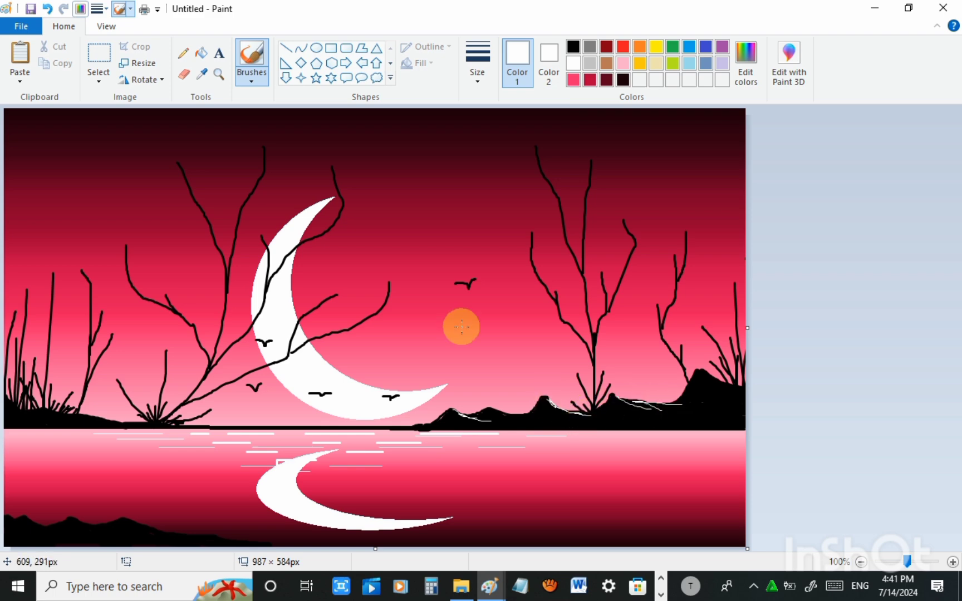
# Set the thickest brush size and dot ten large white stars across the sky.
pyautogui.click(477, 78)
pyautogui.click(440, 189)
pyautogui.click(486, 193)
pyautogui.click(361, 238)
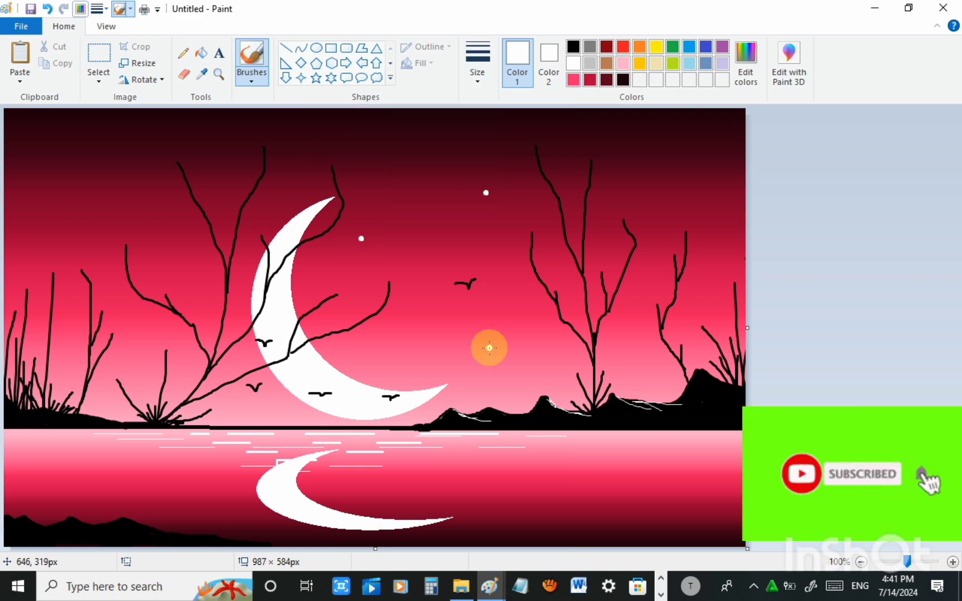
pyautogui.click(489, 347)
pyautogui.click(394, 137)
pyautogui.click(684, 174)
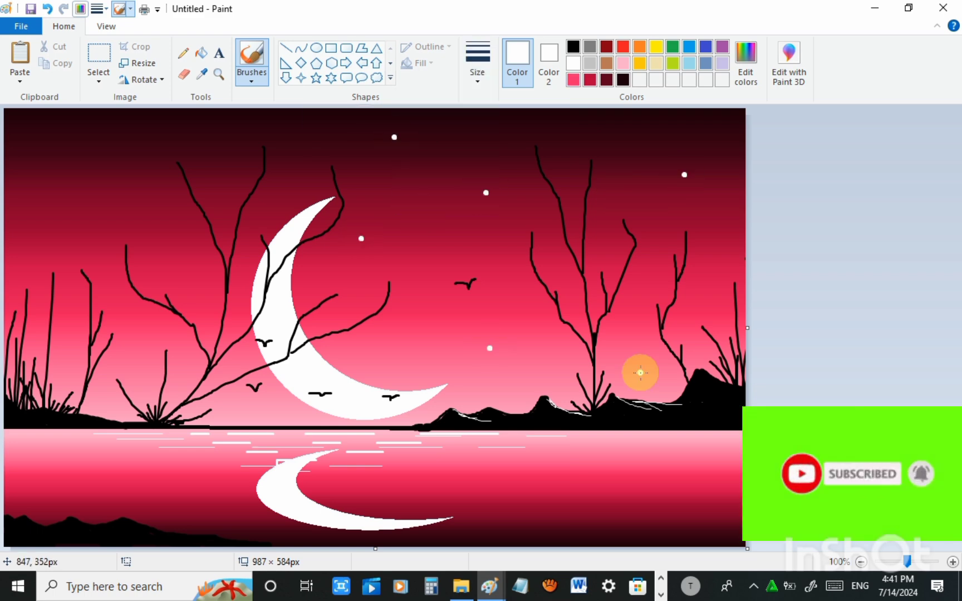
pyautogui.click(640, 373)
pyautogui.click(274, 197)
pyautogui.click(112, 160)
pyautogui.click(138, 329)
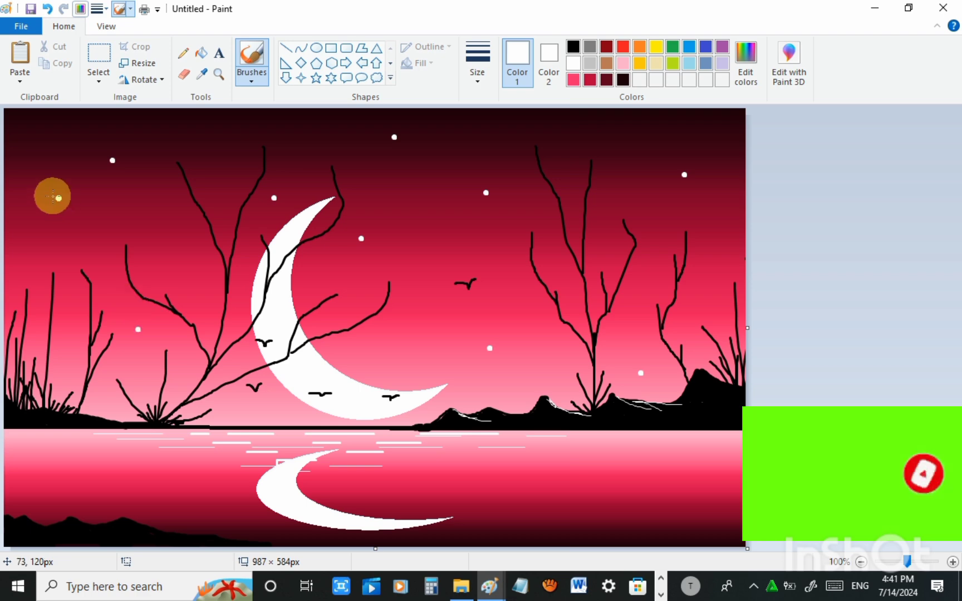
pyautogui.click(42, 197)
# Set the second-thinnest brush size and scatter tiny white stars between the larger ones across the sky.
pyautogui.click(477, 72)
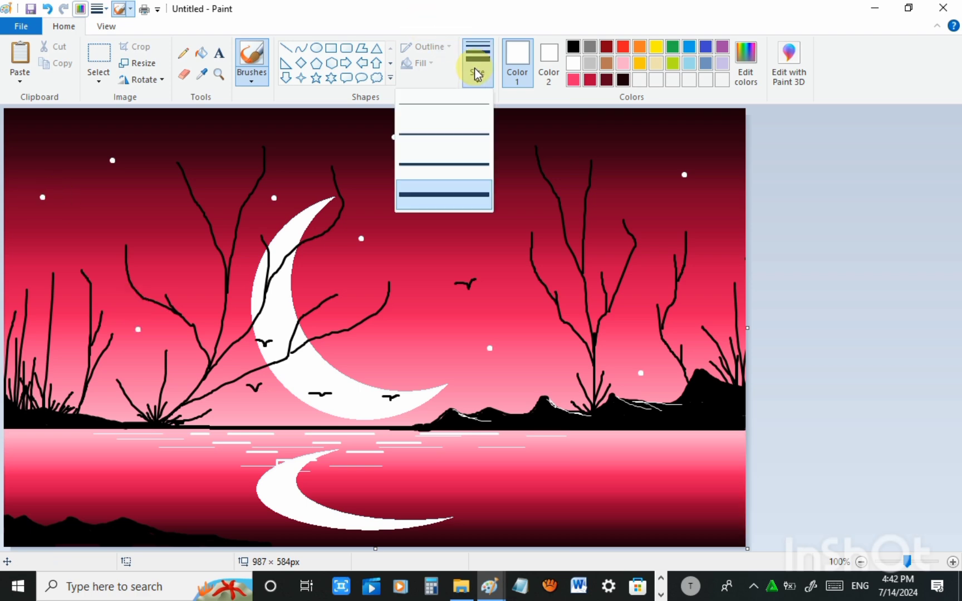
pyautogui.click(475, 136)
pyautogui.click(421, 264)
pyautogui.click(473, 165)
pyautogui.click(299, 144)
pyautogui.click(191, 264)
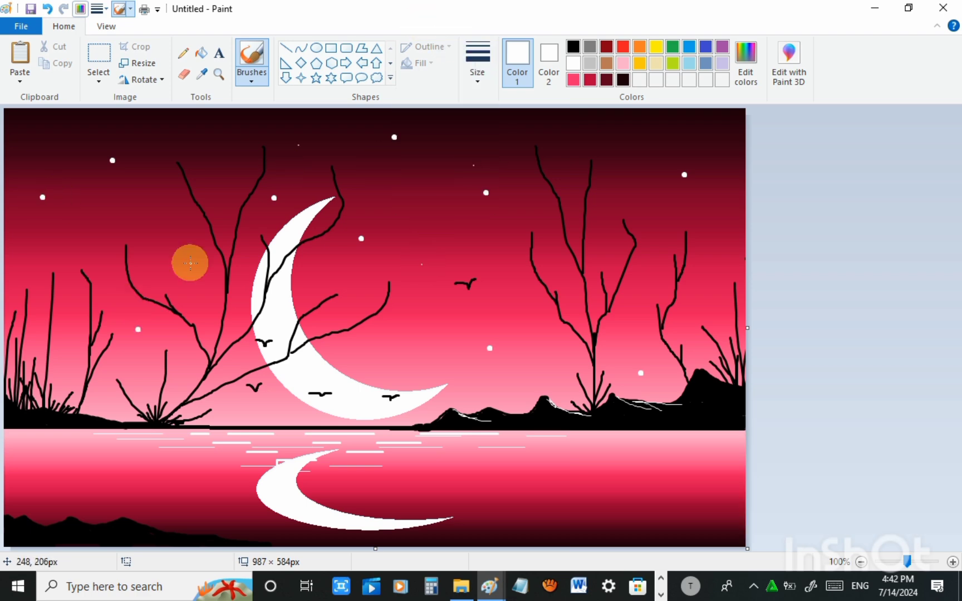
pyautogui.click(115, 215)
pyautogui.click(30, 132)
pyautogui.click(35, 261)
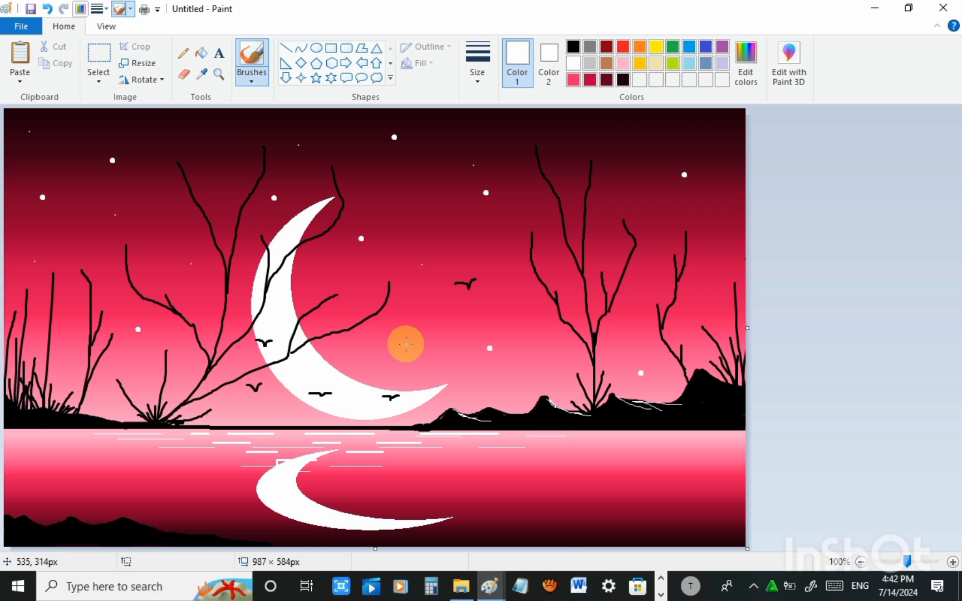
pyautogui.click(608, 167)
pyautogui.click(703, 116)
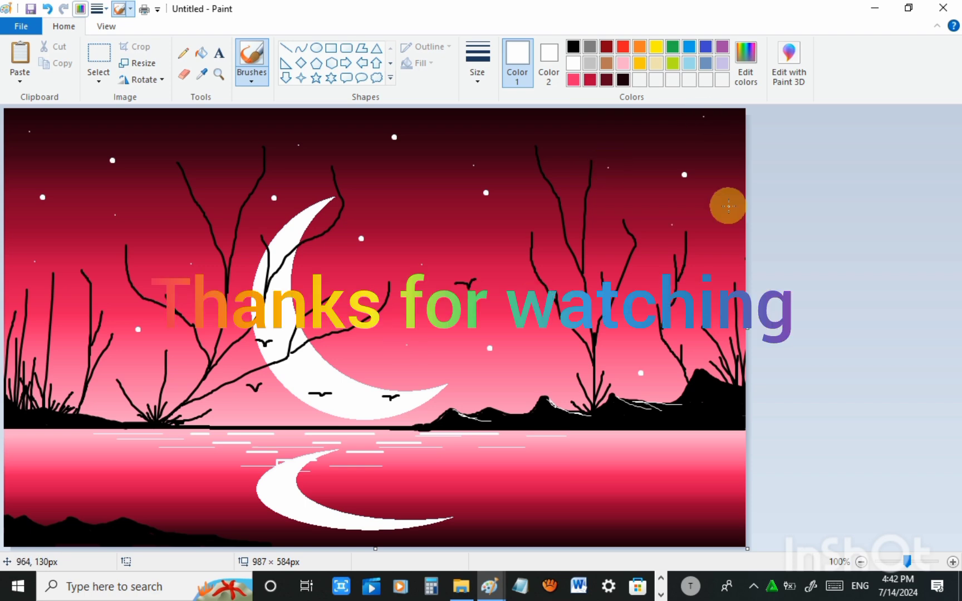